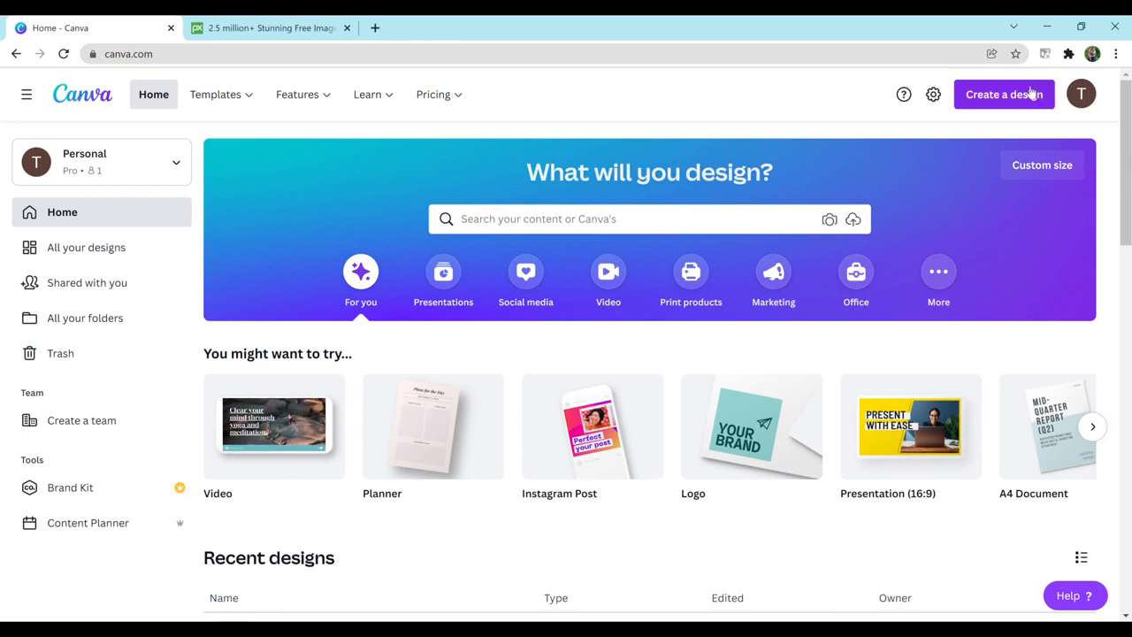
- Create a new custom-size design measuring 8.625 × 11.25 in
{"action": "left_click", "coordinate": [1028, 94]}
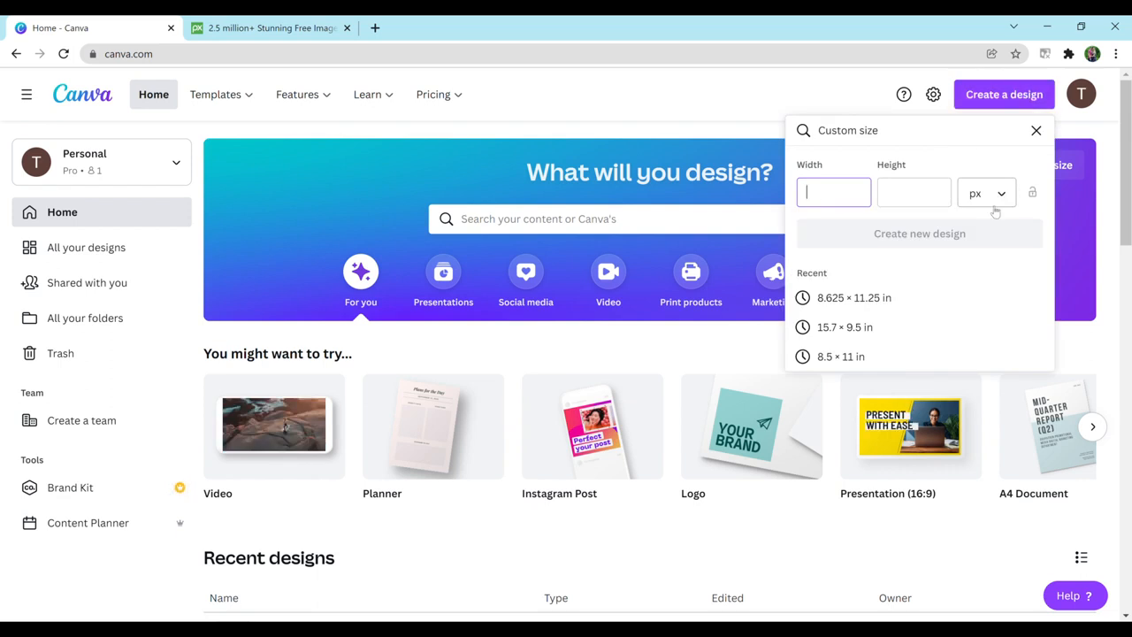
{"action": "left_click", "coordinate": [990, 204]}
{"action": "left_click", "coordinate": [994, 235]}
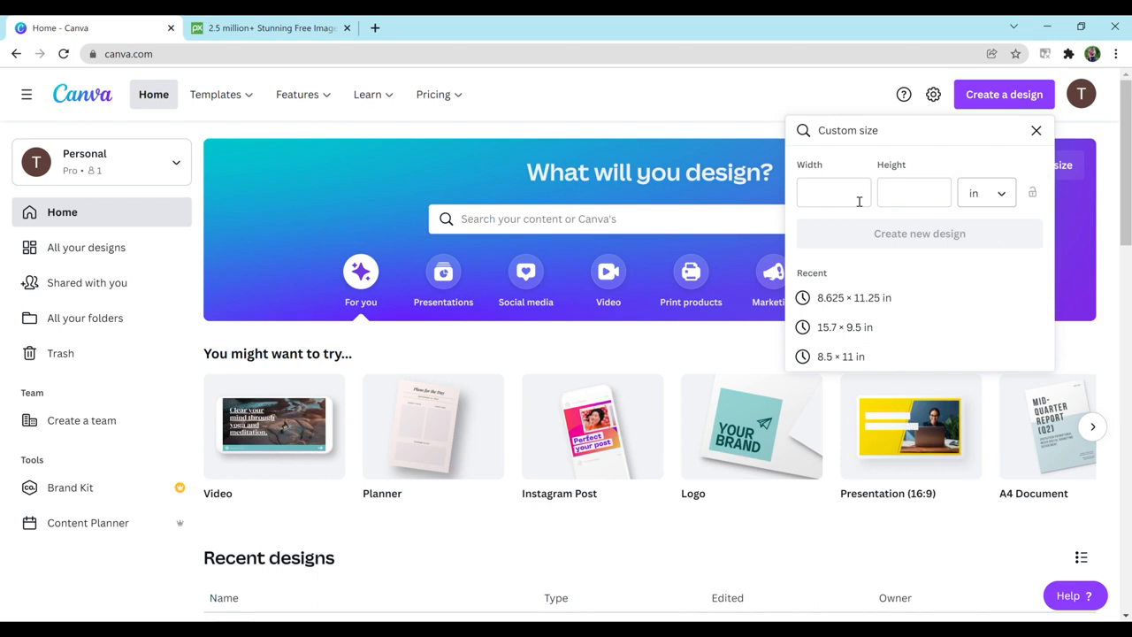
{"action": "left_click", "coordinate": [845, 198]}
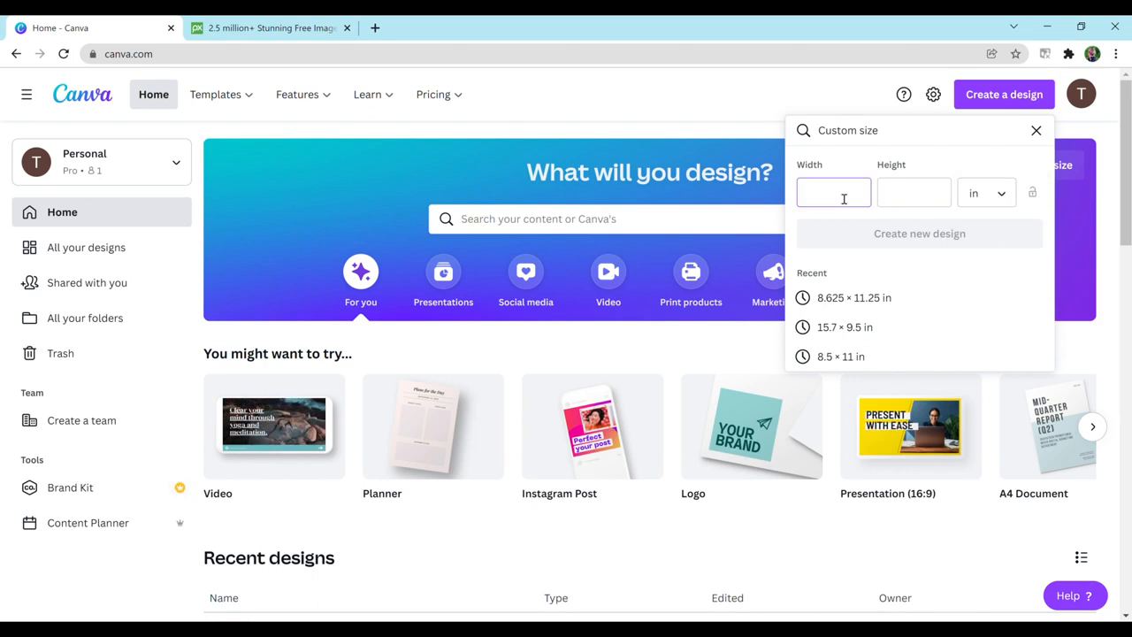
{"action": "type", "text": "8.625"}
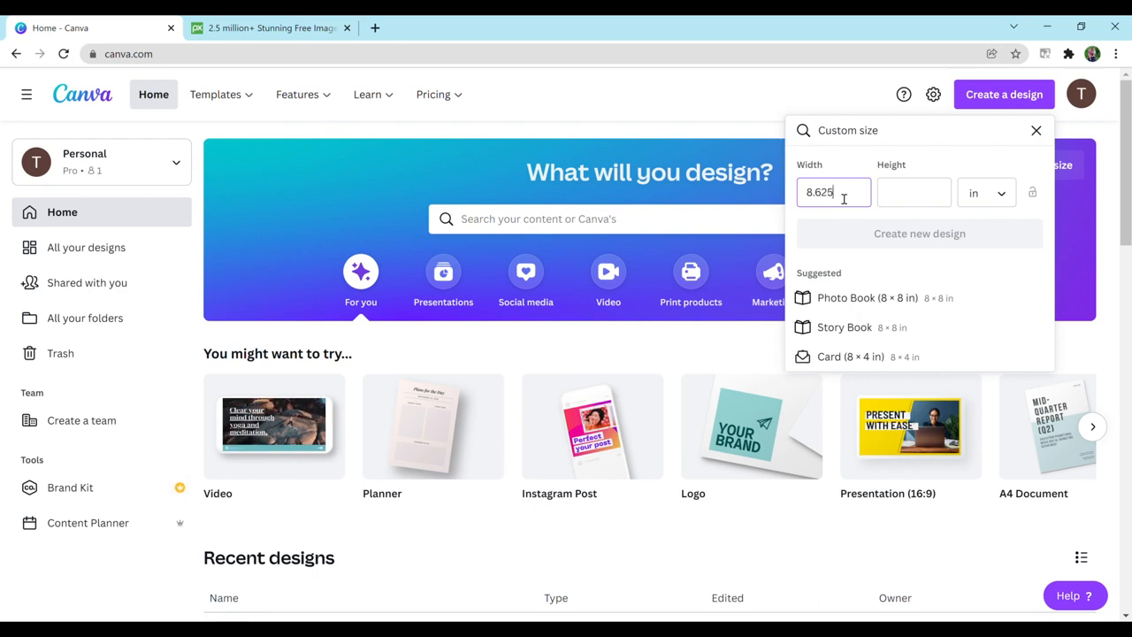
{"action": "key", "text": "Tab"}
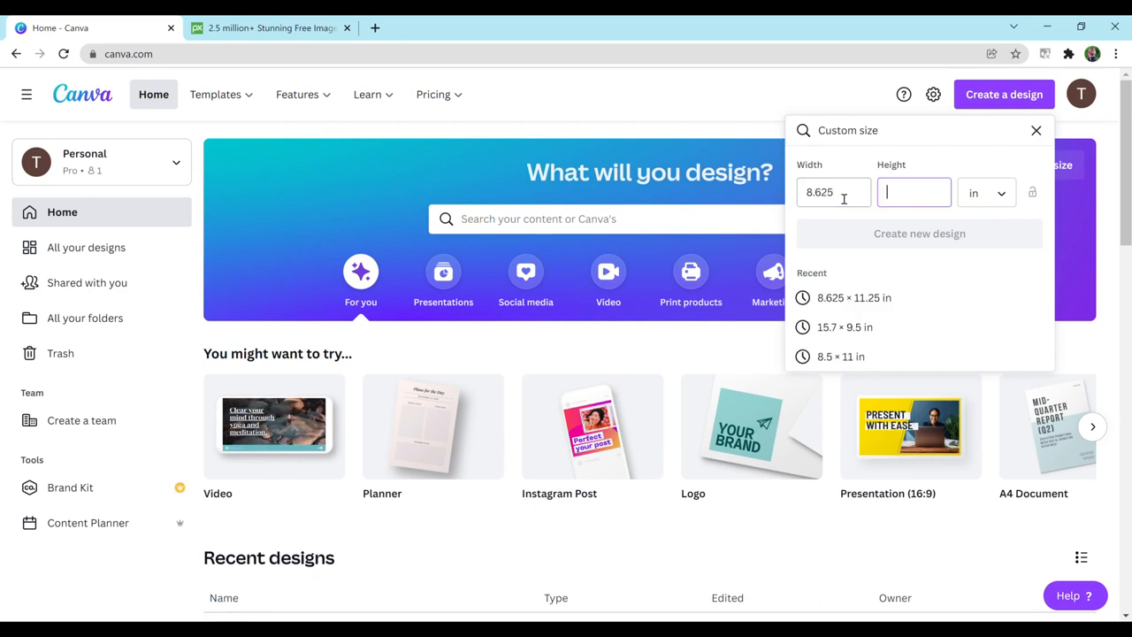
{"action": "type", "text": "11.25"}
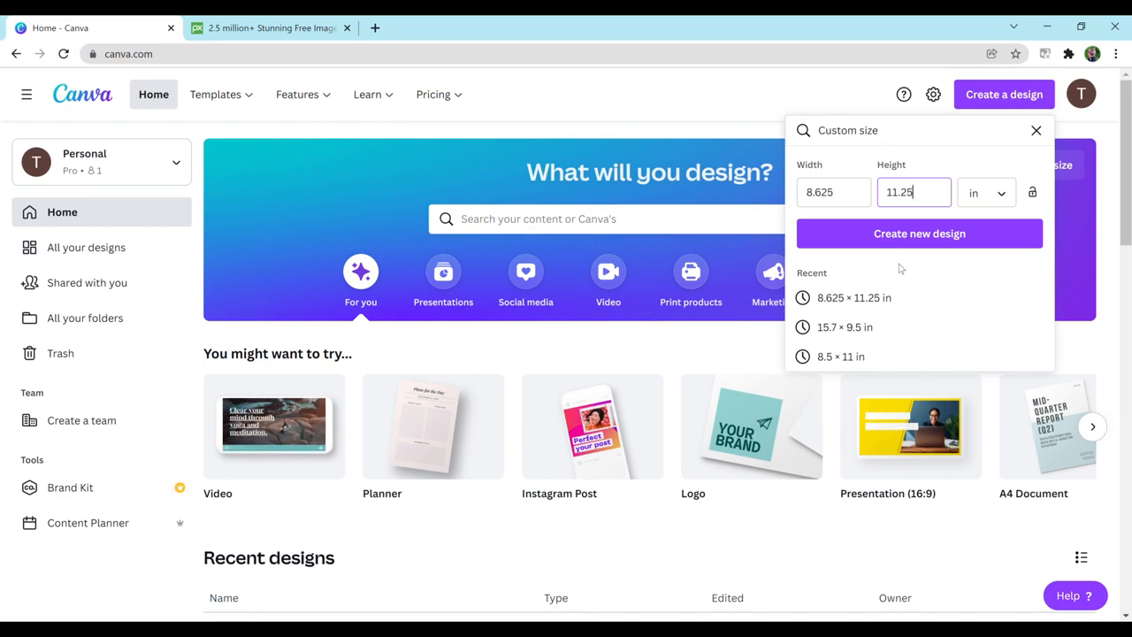
{"action": "left_click", "coordinate": [972, 237]}
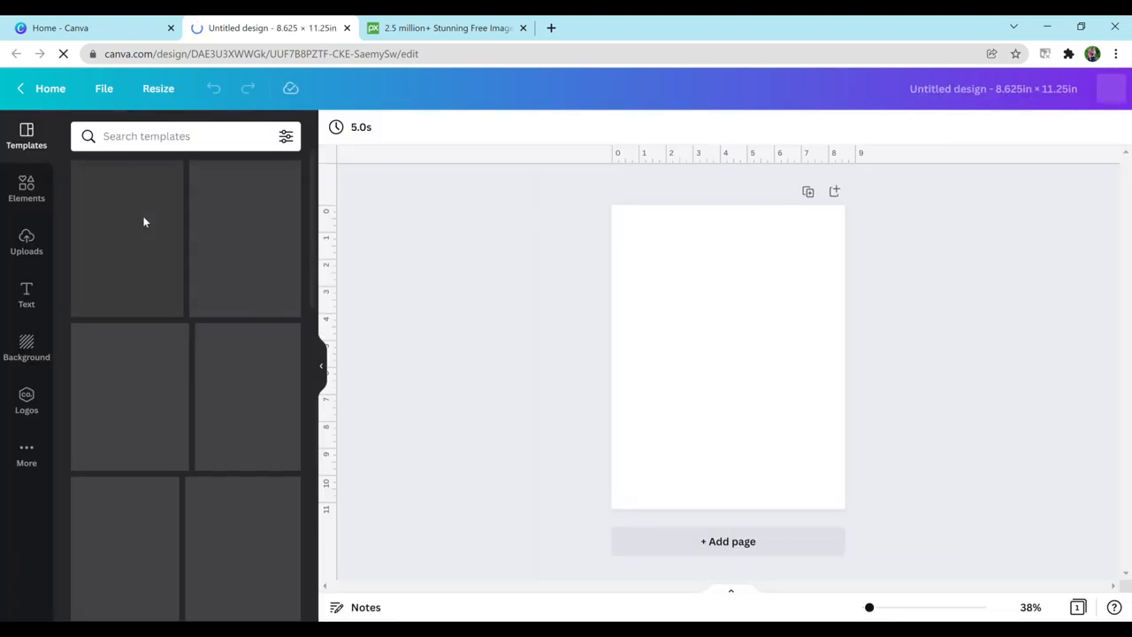
- Search the elements library for "mandala" and add the black-and-white pointed-petal flower mandala to the page
{"action": "left_click", "coordinate": [29, 188]}
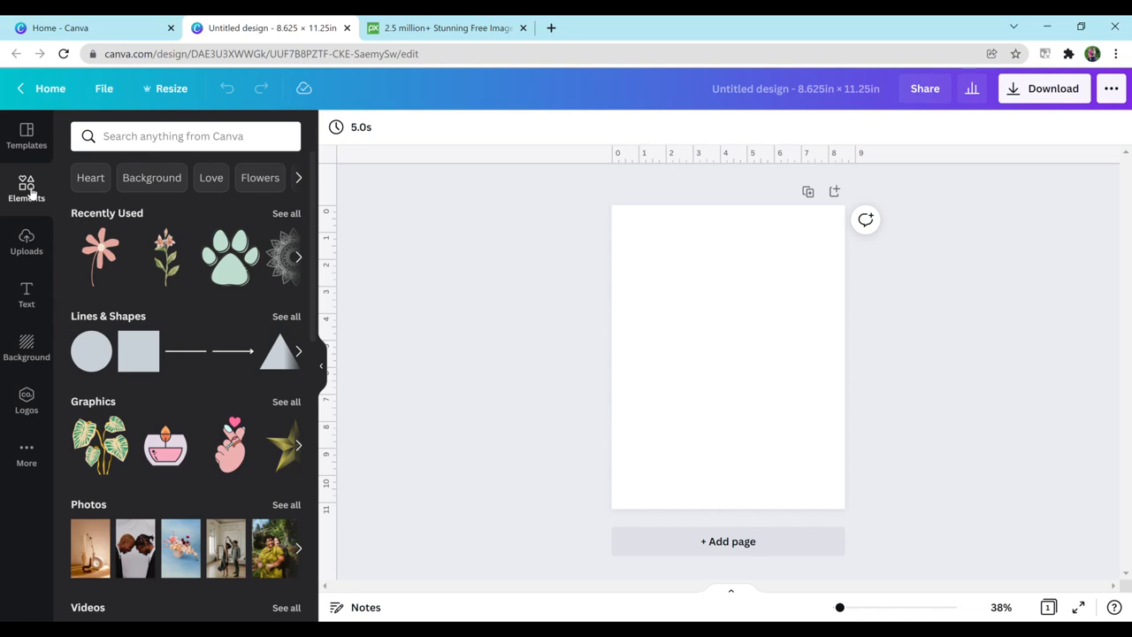
{"action": "left_click", "coordinate": [188, 138]}
{"action": "type", "text": "mandala"}
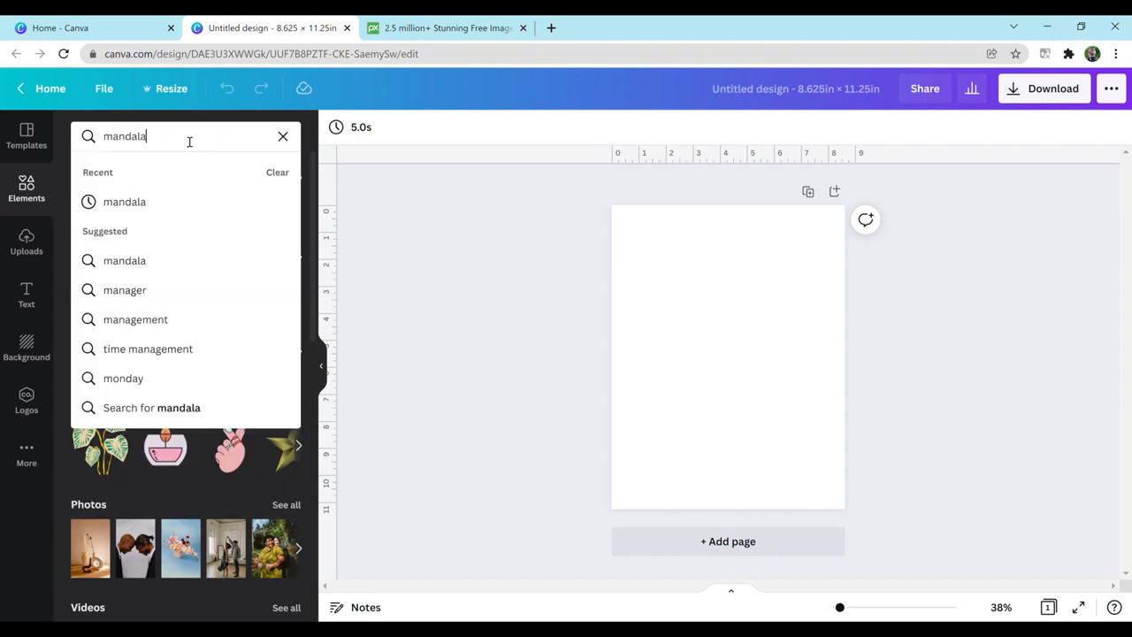
{"action": "key", "text": "Return"}
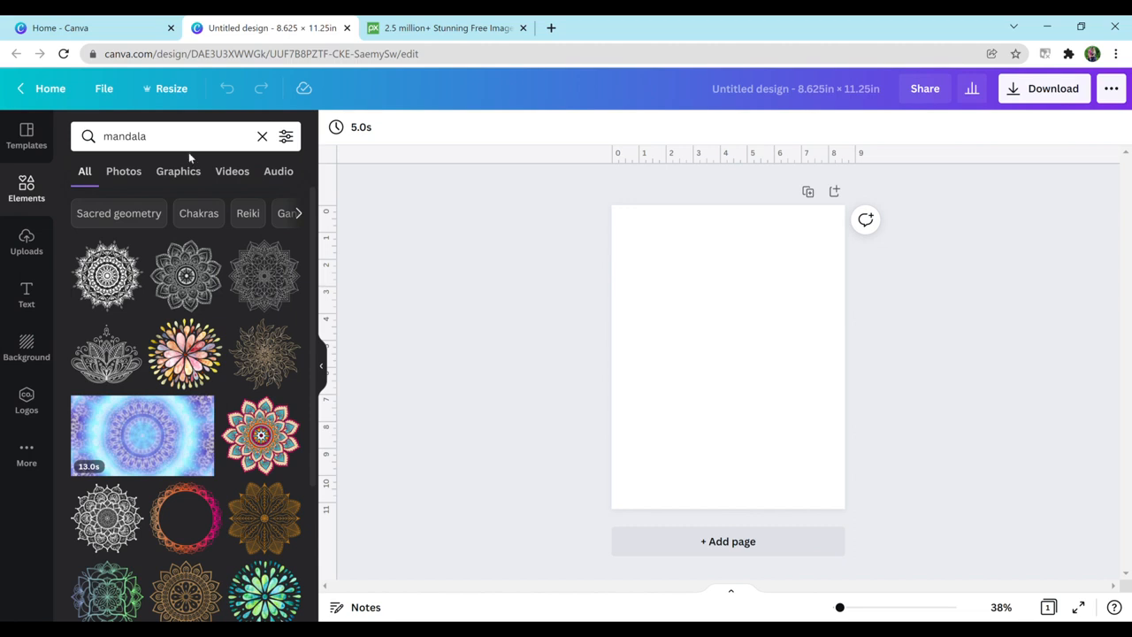
{"action": "left_click", "coordinate": [185, 283]}
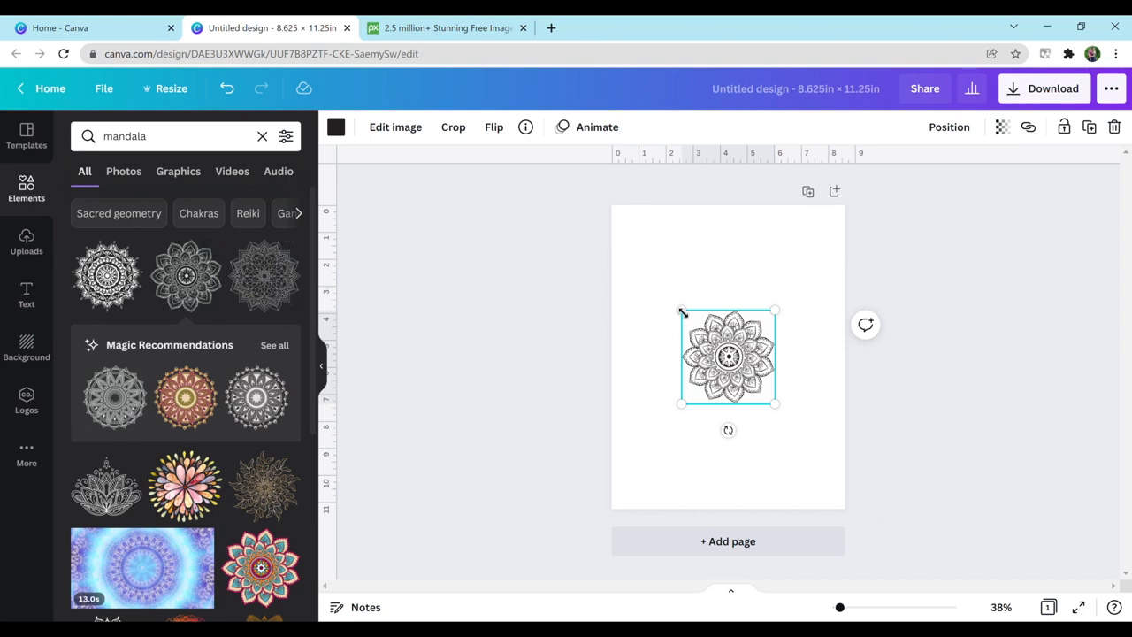
- Enlarge the flower mandala to nearly the full page width and position it around the page centre with small side margins
{"action": "left_click_drag", "start_coordinate": [675, 306], "coordinate": [569, 197]}
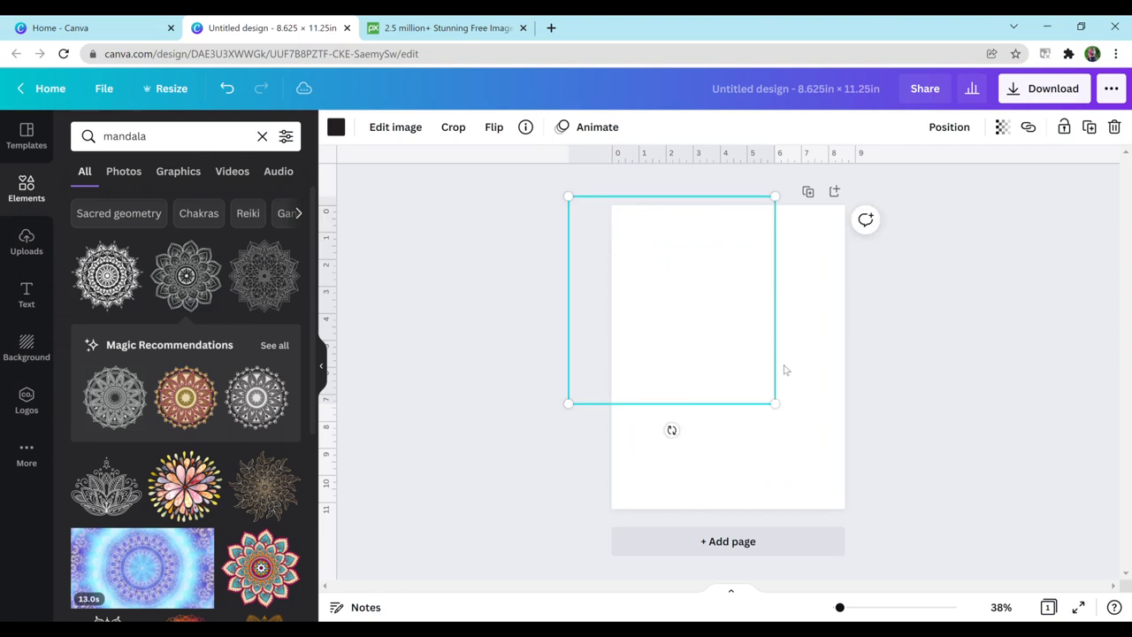
{"action": "left_click_drag", "start_coordinate": [773, 404], "coordinate": [786, 419]}
{"action": "left_click_drag", "start_coordinate": [725, 329], "coordinate": [776, 379]}
{"action": "left_click", "coordinate": [888, 341]}
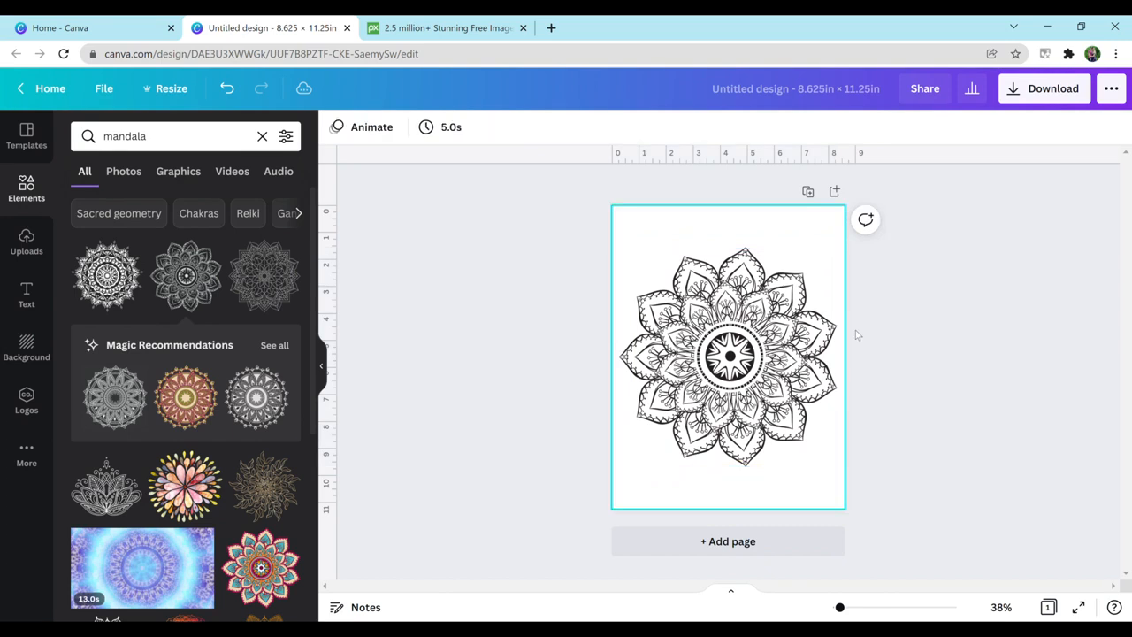
{"action": "left_click", "coordinate": [831, 458]}
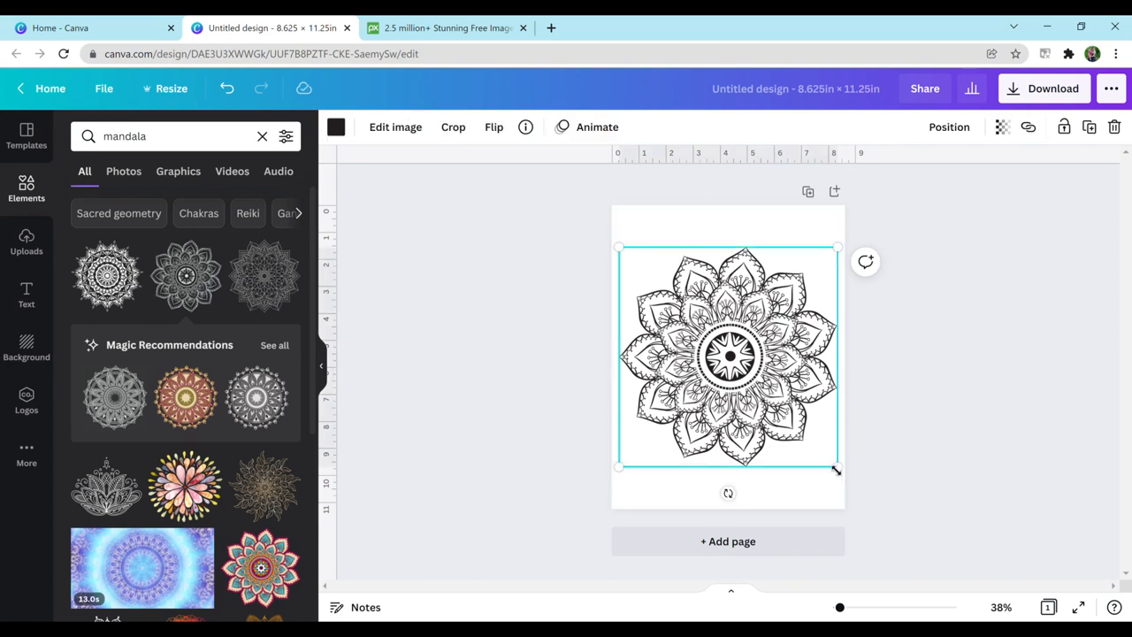
{"action": "left_click_drag", "start_coordinate": [836, 469], "coordinate": [829, 458]}
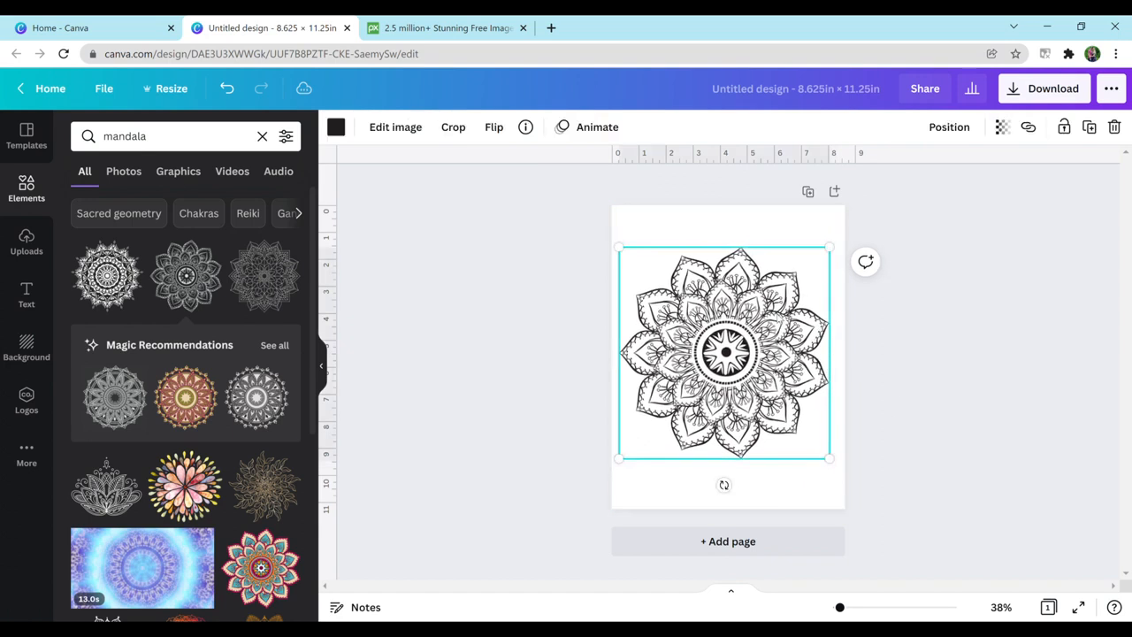
{"action": "left_click_drag", "start_coordinate": [780, 320], "coordinate": [785, 315]}
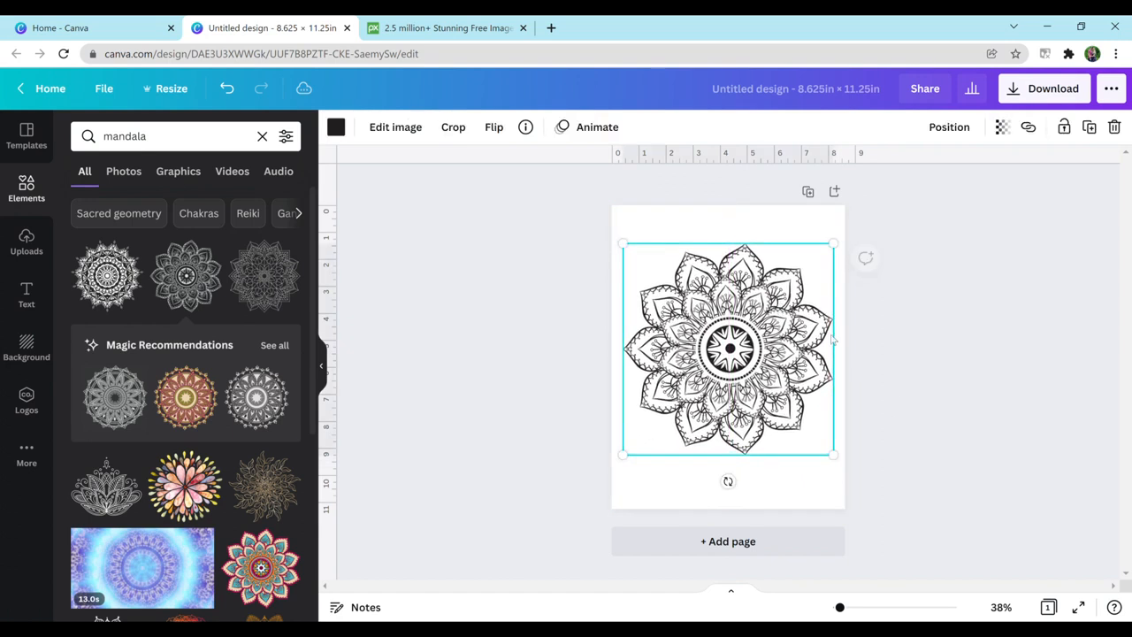
{"action": "left_click", "coordinate": [914, 358]}
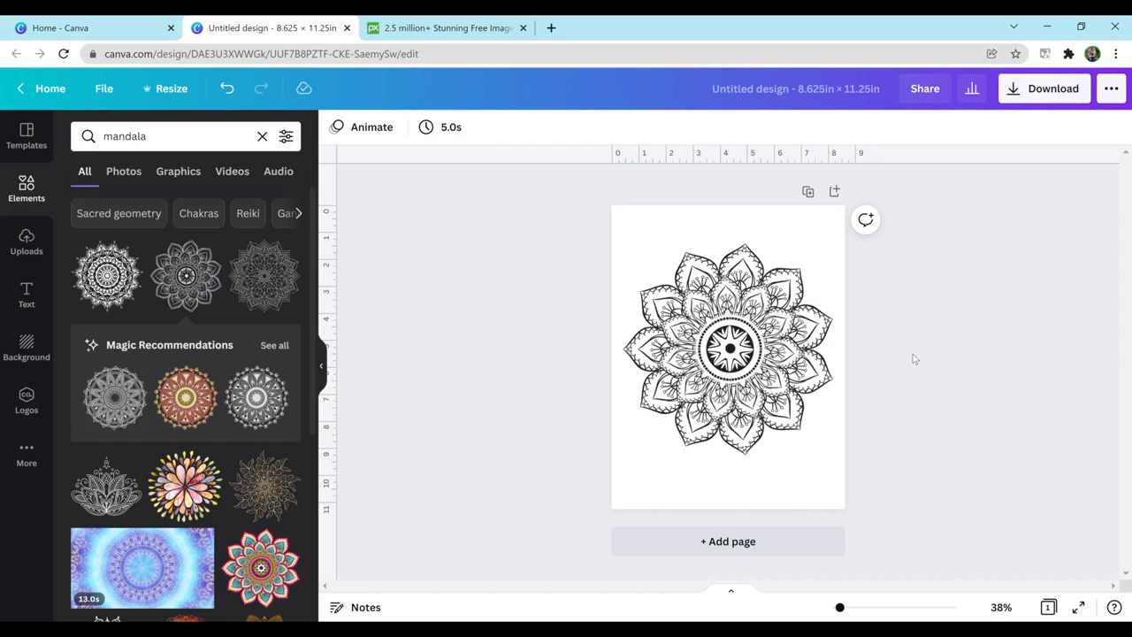
- Move the flower mandala partly off the page's upper-left corner and place a second copy partly off the lower-right corner
{"action": "left_click_drag", "start_coordinate": [766, 336], "coordinate": [691, 248]}
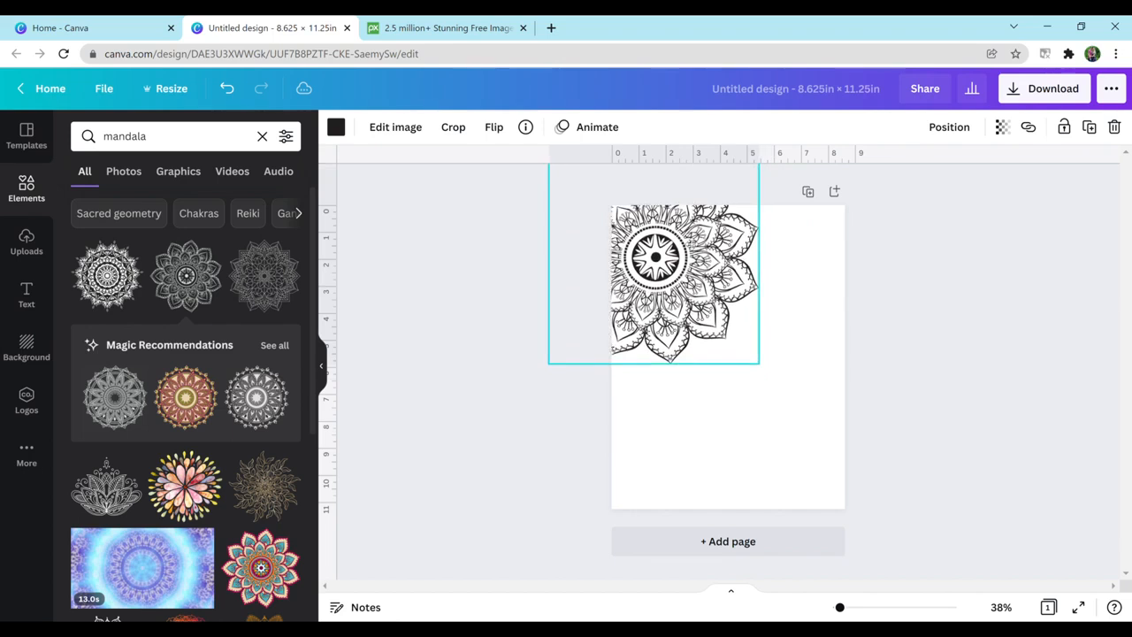
{"action": "left_click", "coordinate": [199, 270]}
{"action": "left_click_drag", "start_coordinate": [751, 383], "coordinate": [804, 458]}
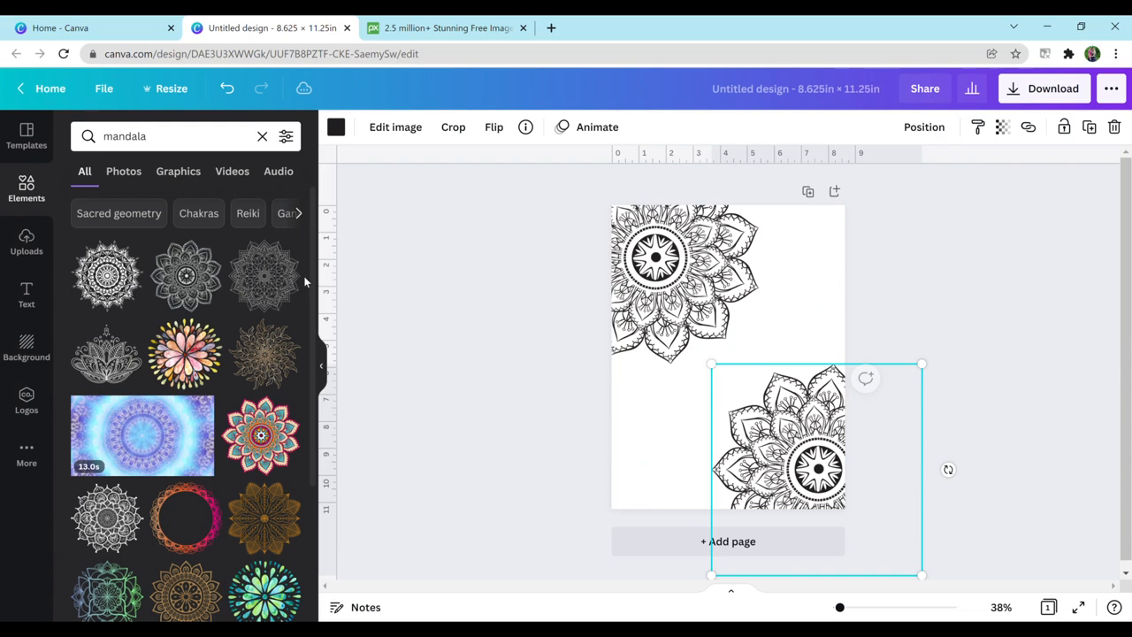
- Add the outlined lotus mandala, enlarge it, and place it in the page's lower-left corner, partly past the side edge
{"action": "left_click", "coordinate": [106, 352]}
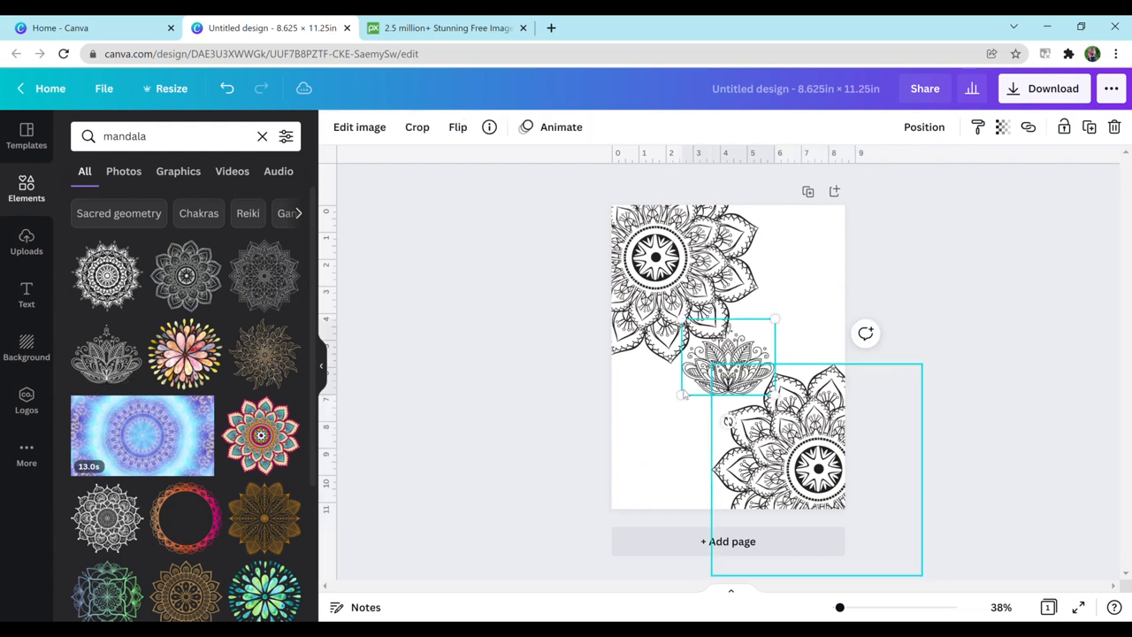
{"action": "left_click_drag", "start_coordinate": [679, 396], "coordinate": [630, 437]}
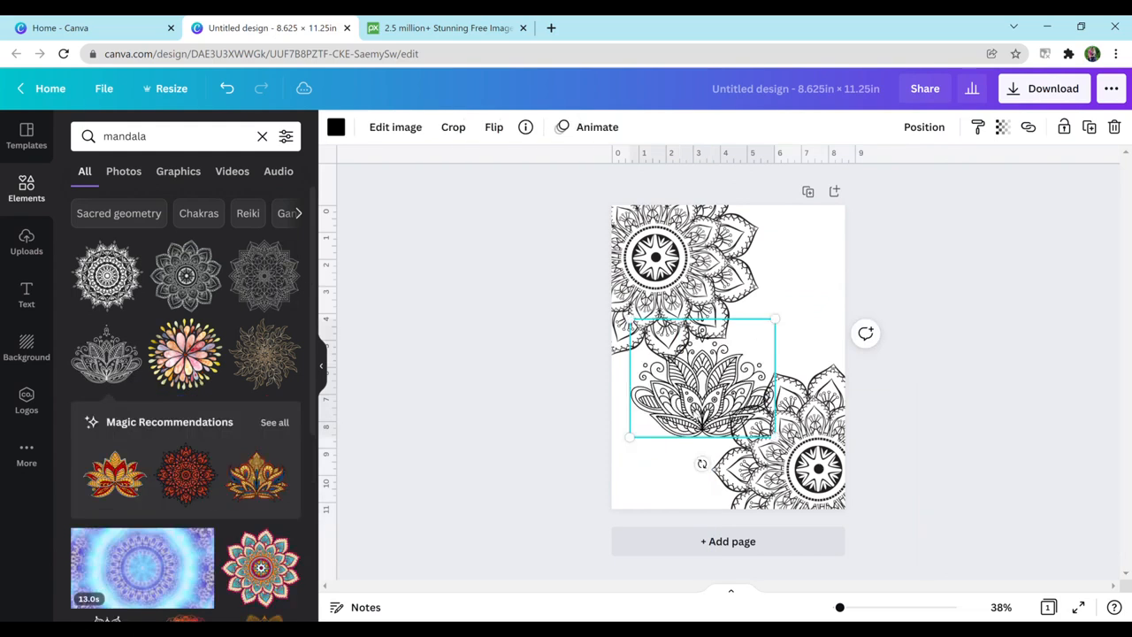
{"action": "left_click_drag", "start_coordinate": [696, 415], "coordinate": [629, 485]}
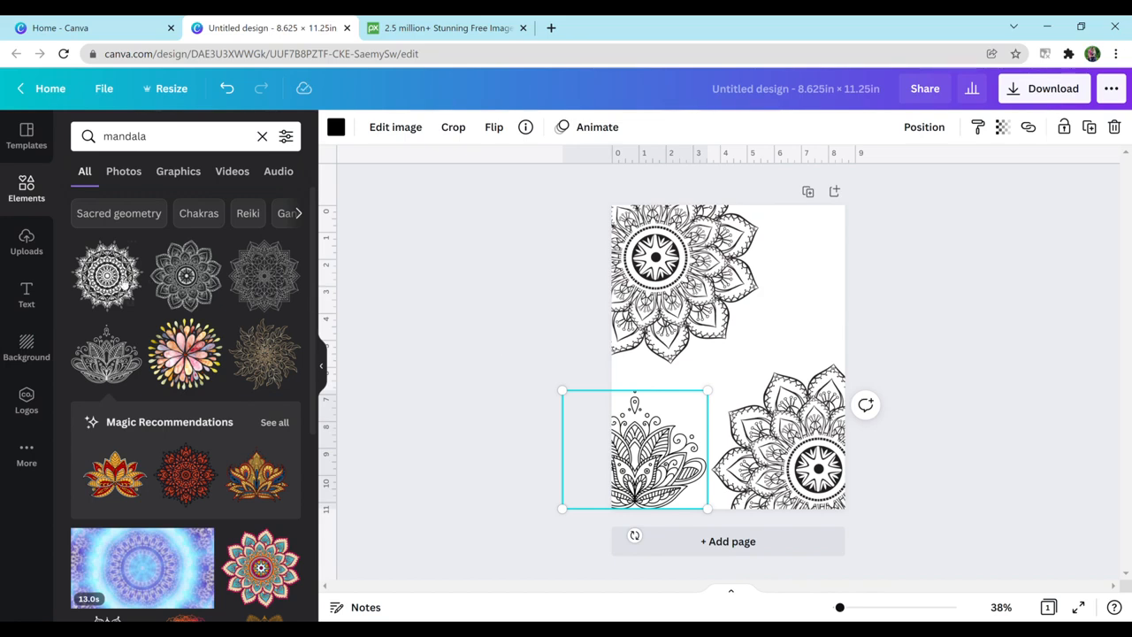
{"action": "scroll", "coordinate": [308, 353], "scroll_direction": "down", "scroll_amount": 5}
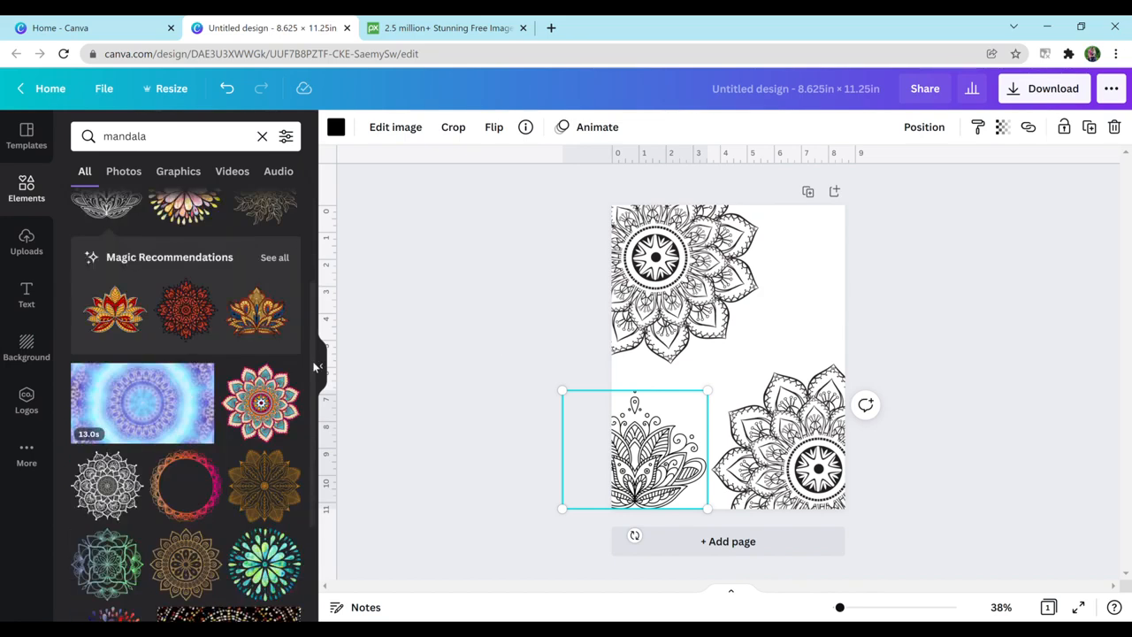
{"action": "scroll", "coordinate": [307, 460], "scroll_direction": "down", "scroll_amount": 2}
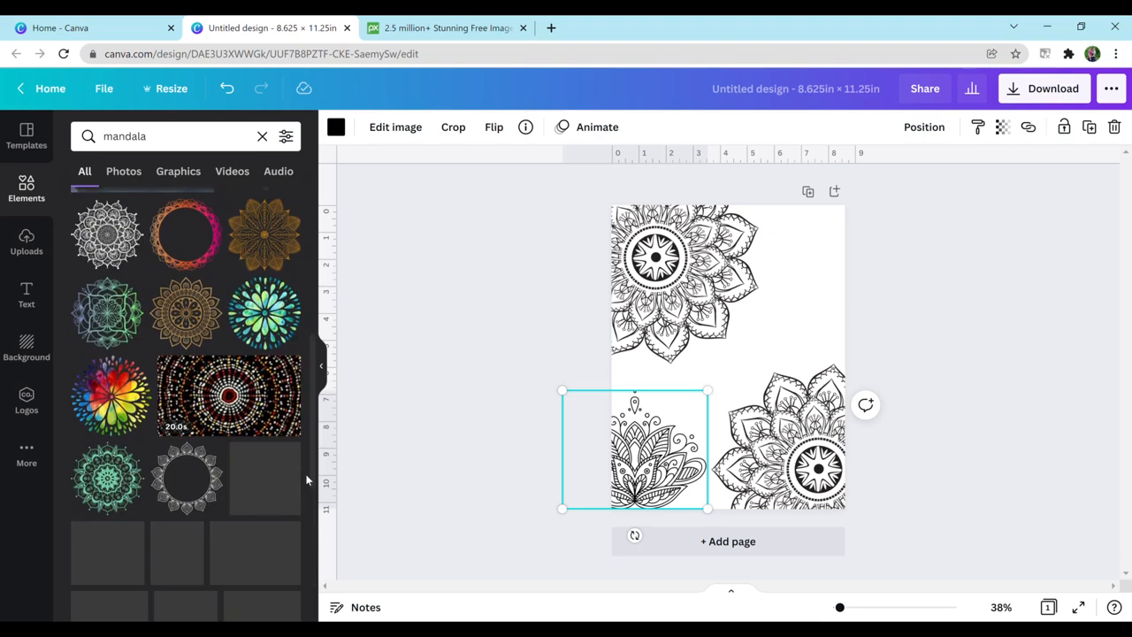
{"action": "scroll", "coordinate": [305, 354], "scroll_direction": "up", "scroll_amount": 5}
{"action": "scroll", "coordinate": [304, 288], "scroll_direction": "down", "scroll_amount": 4}
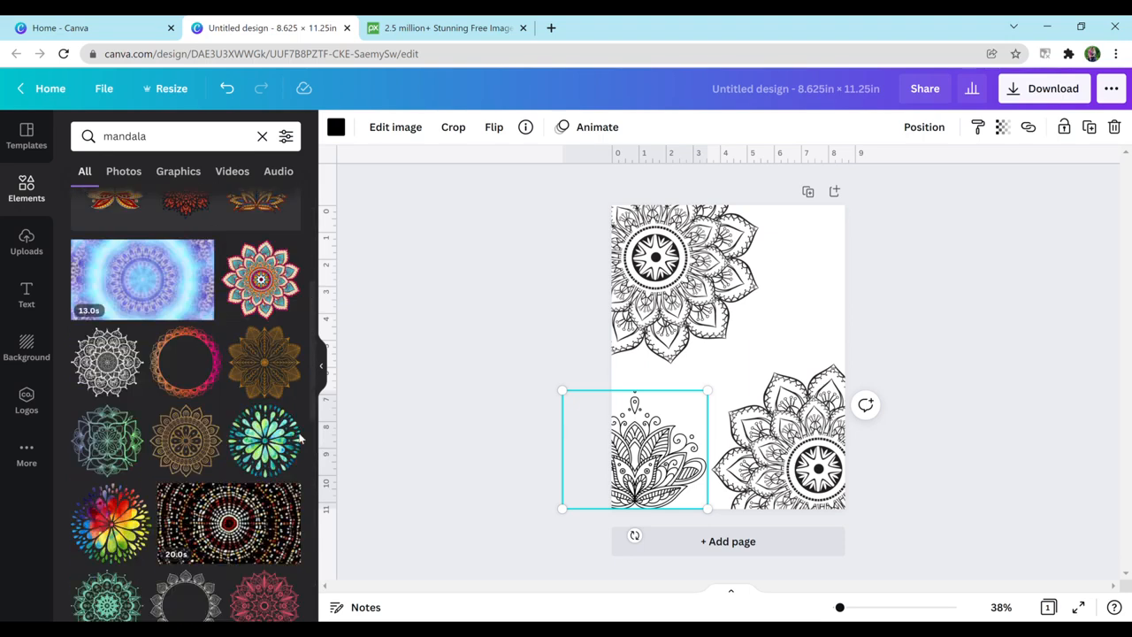
{"action": "scroll", "coordinate": [295, 316], "scroll_direction": "up", "scroll_amount": 4}
{"action": "left_click", "coordinate": [813, 271]}
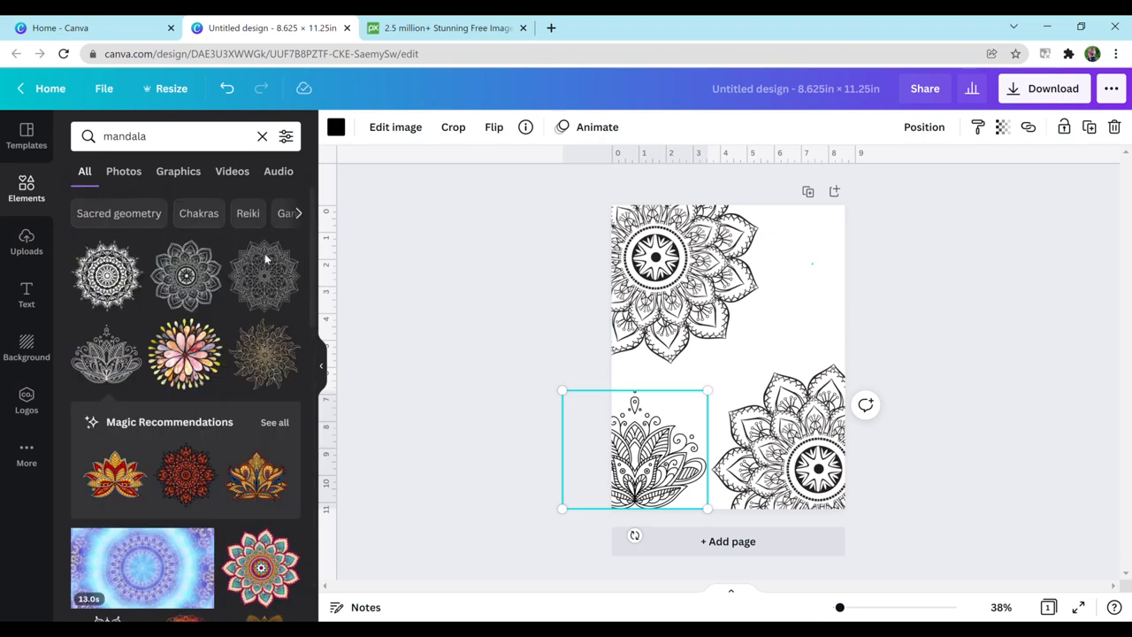
- Add the outlined "BE BRAVE" text combination to the page and recolour all its lettering black
{"action": "left_click", "coordinate": [27, 292]}
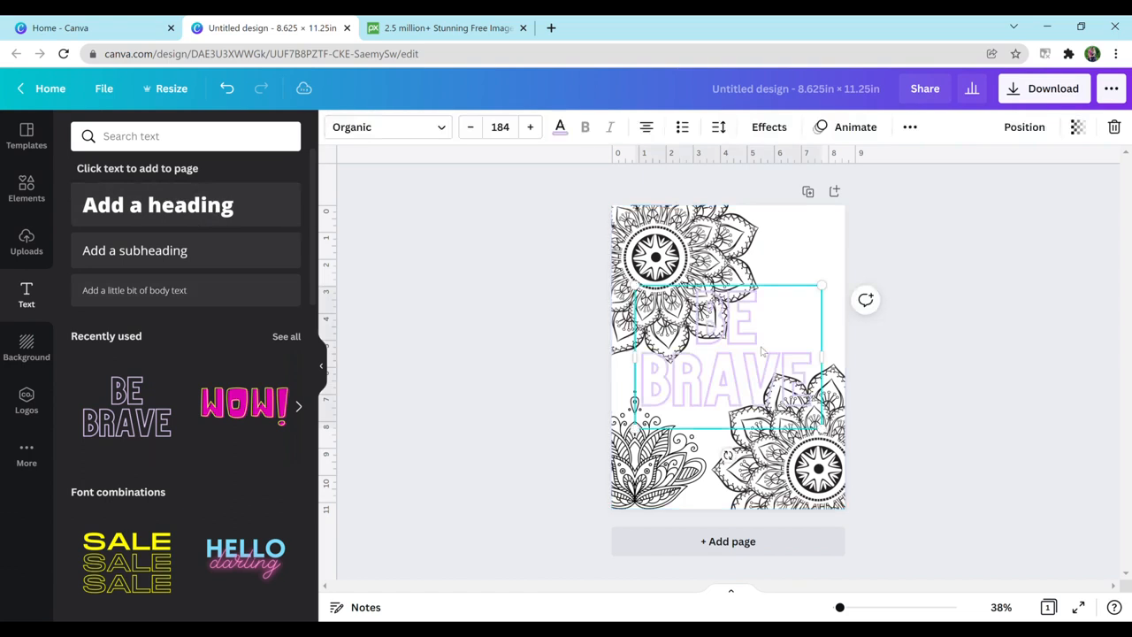
{"action": "double_click", "coordinate": [782, 356]}
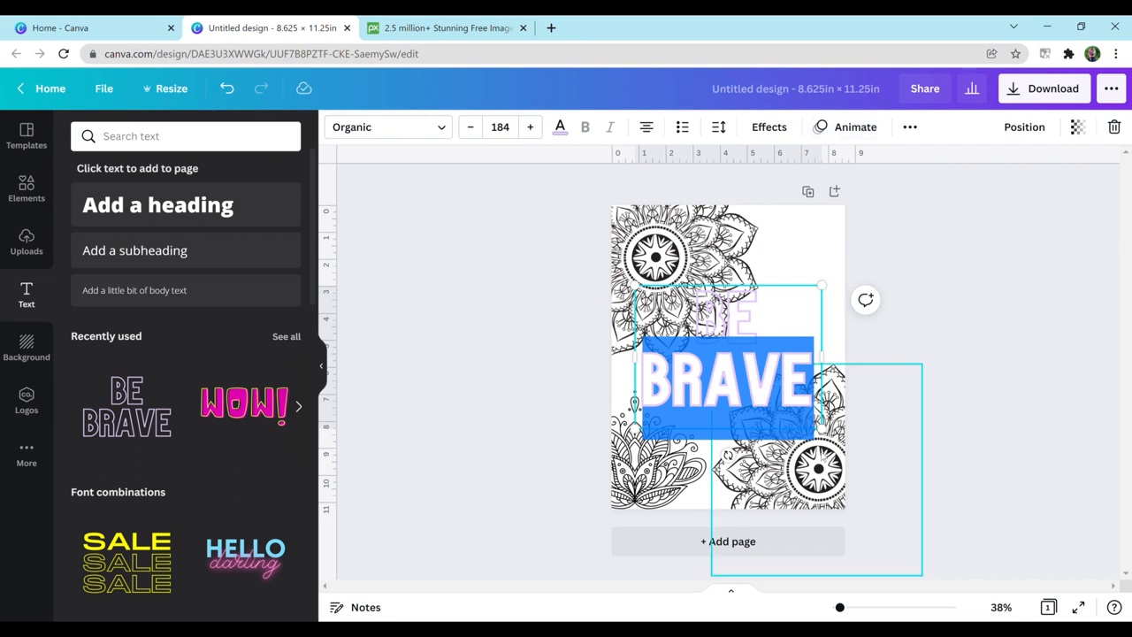
{"action": "left_click", "coordinate": [805, 390]}
{"action": "left_click_drag", "start_coordinate": [808, 388], "coordinate": [698, 309]}
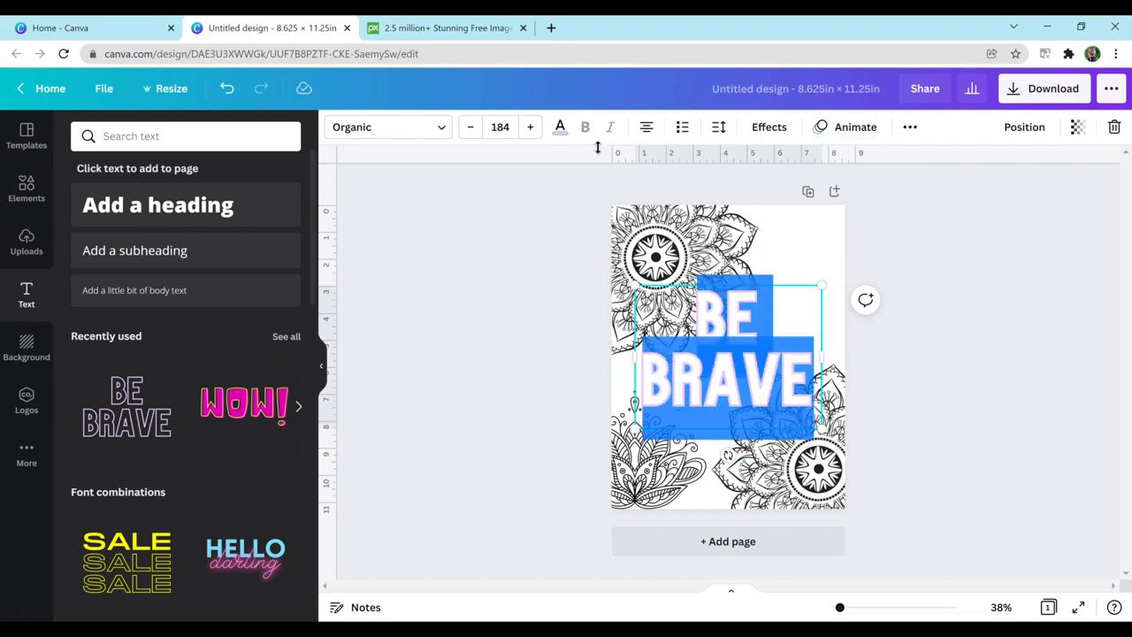
{"action": "left_click", "coordinate": [560, 126]}
{"action": "left_click", "coordinate": [126, 203]}
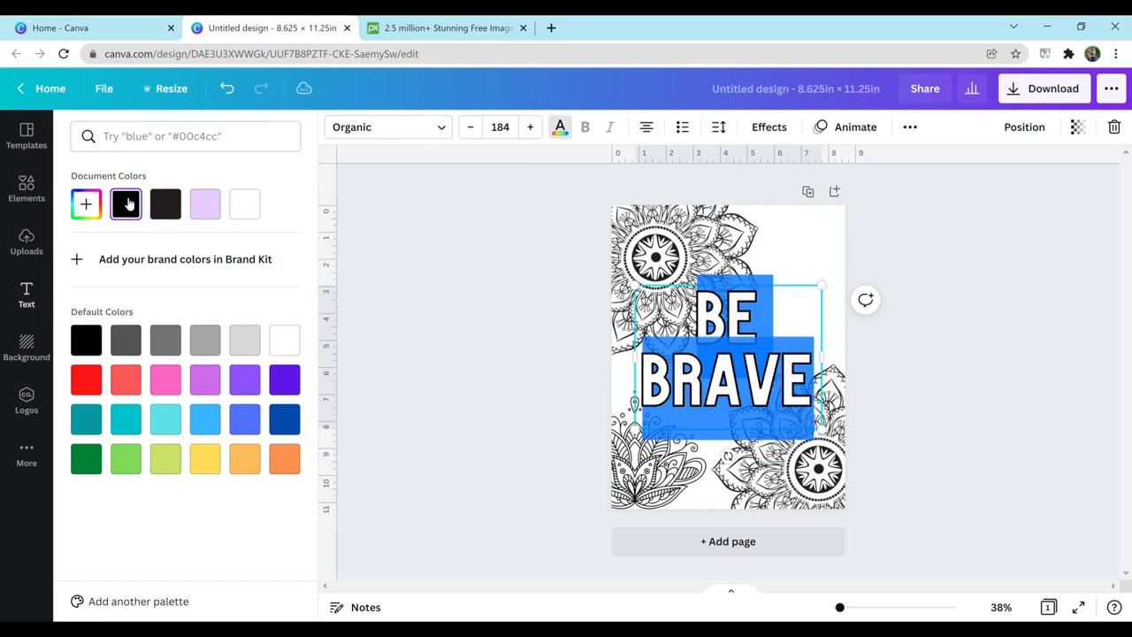
- Shrink the "BE BRAVE" text to about size 91.8 and place it near the page's right edge, above the lower-right mandala
{"action": "left_click_drag", "start_coordinate": [823, 427], "coordinate": [804, 340]}
{"action": "left_click", "coordinate": [705, 384]}
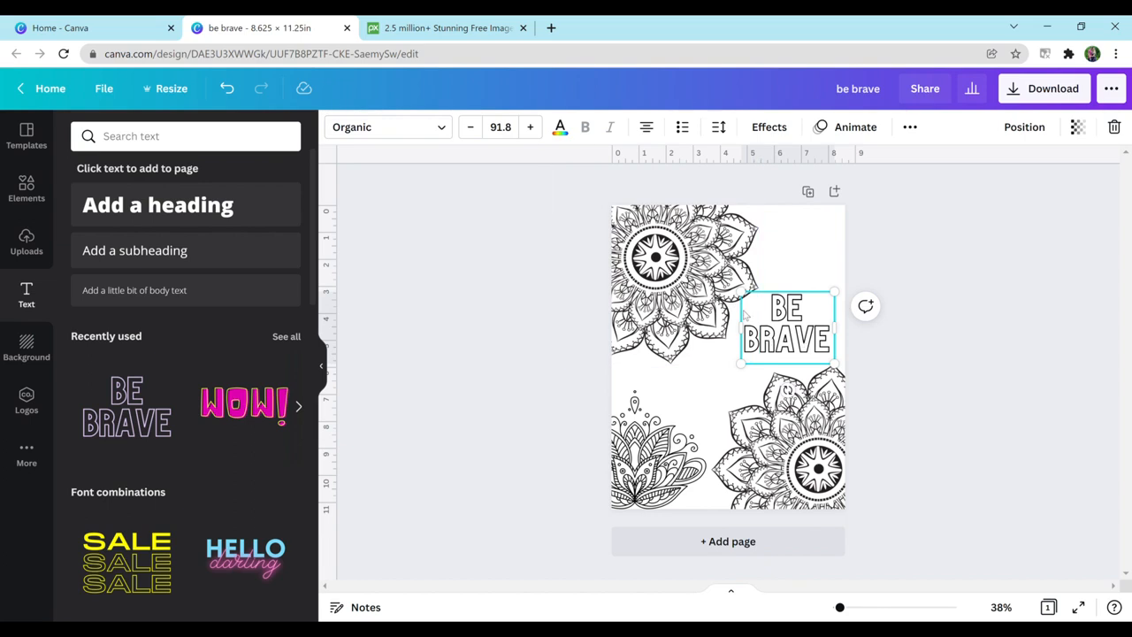
{"action": "left_click", "coordinate": [766, 431]}
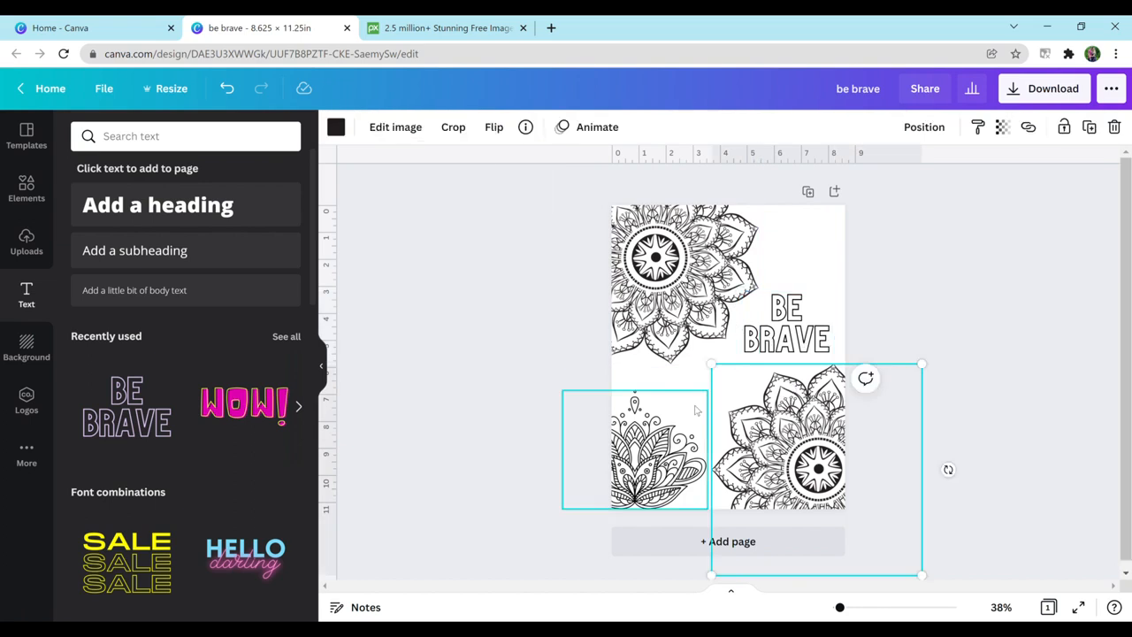
- Add the dense round black mandala and place it in the gap between the two flower mandalas, just above the lotus
{"action": "left_click", "coordinate": [26, 191]}
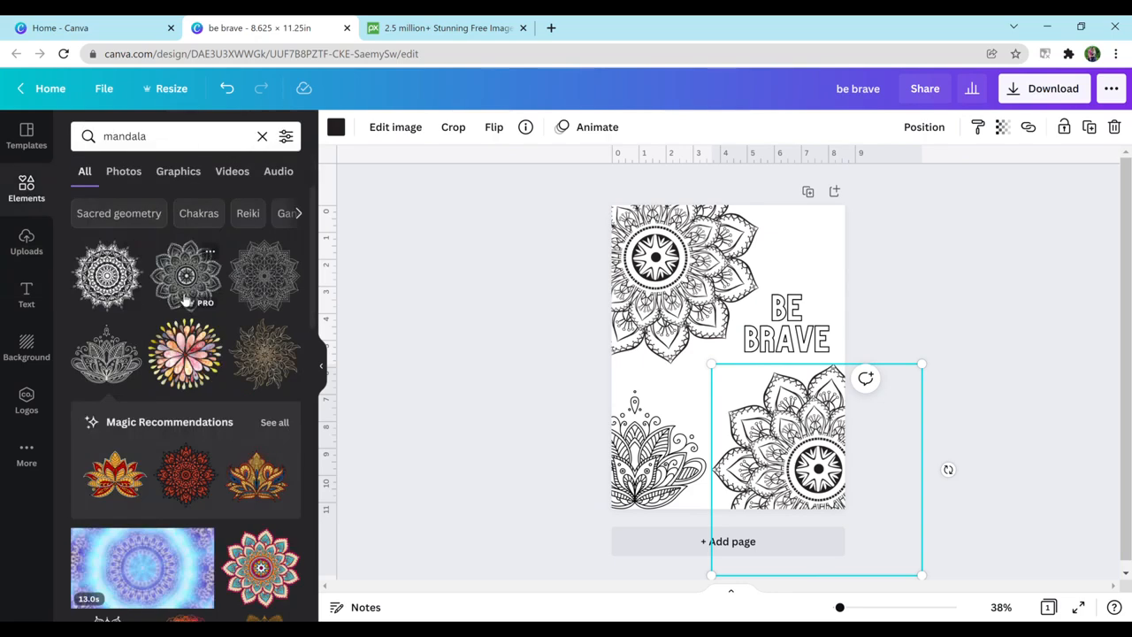
{"action": "left_click", "coordinate": [119, 274]}
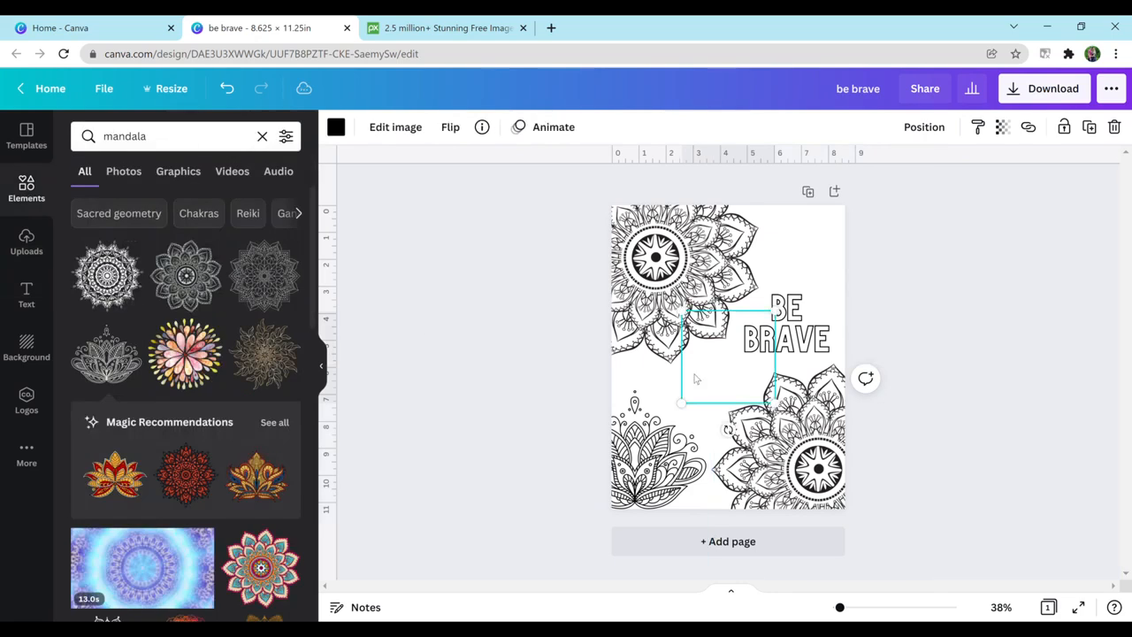
{"action": "left_click_drag", "start_coordinate": [736, 367], "coordinate": [704, 390]}
{"action": "left_click", "coordinate": [652, 469]}
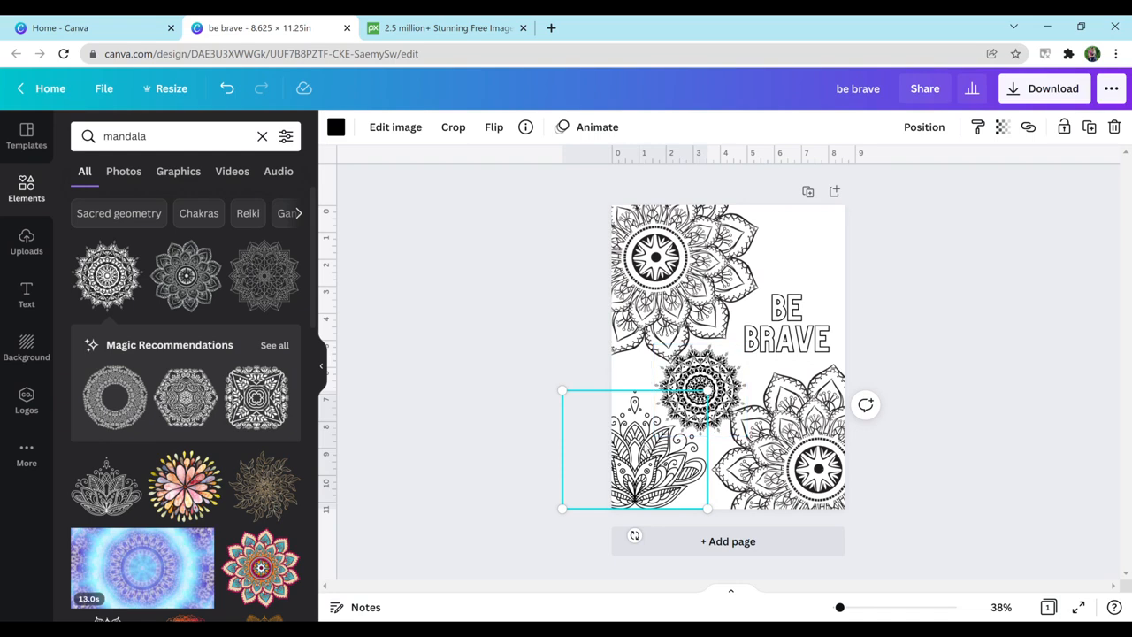
- Duplicate the lotus mandala and lay the copy exactly over the original to darken its lines
{"action": "key", "text": "ctrl+d"}
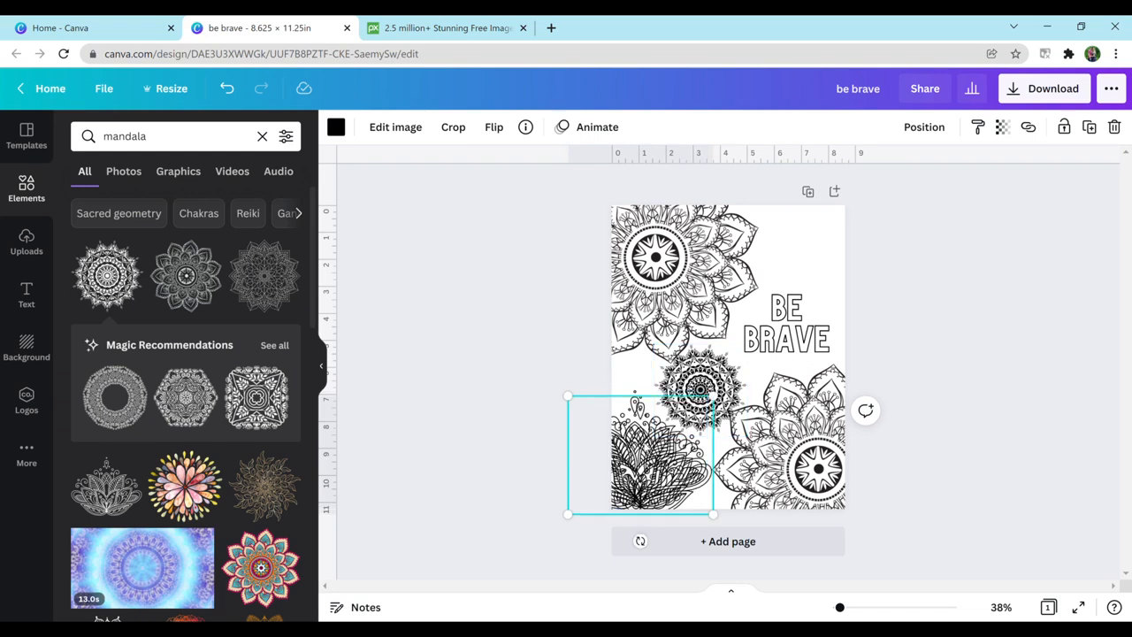
{"action": "left_click_drag", "start_coordinate": [646, 457], "coordinate": [654, 459]}
{"action": "key", "text": "ctrl+d"}
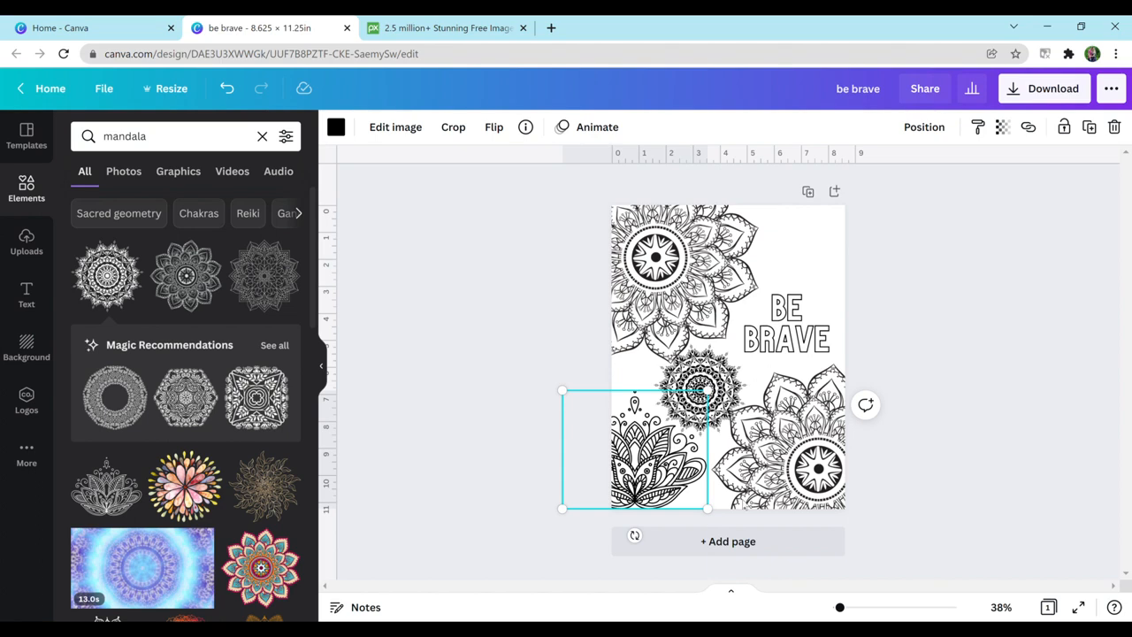
- Add a blank second page and place the recently used mint-green paw print on it, enlarged and centred across the page
{"action": "left_click", "coordinate": [758, 541]}
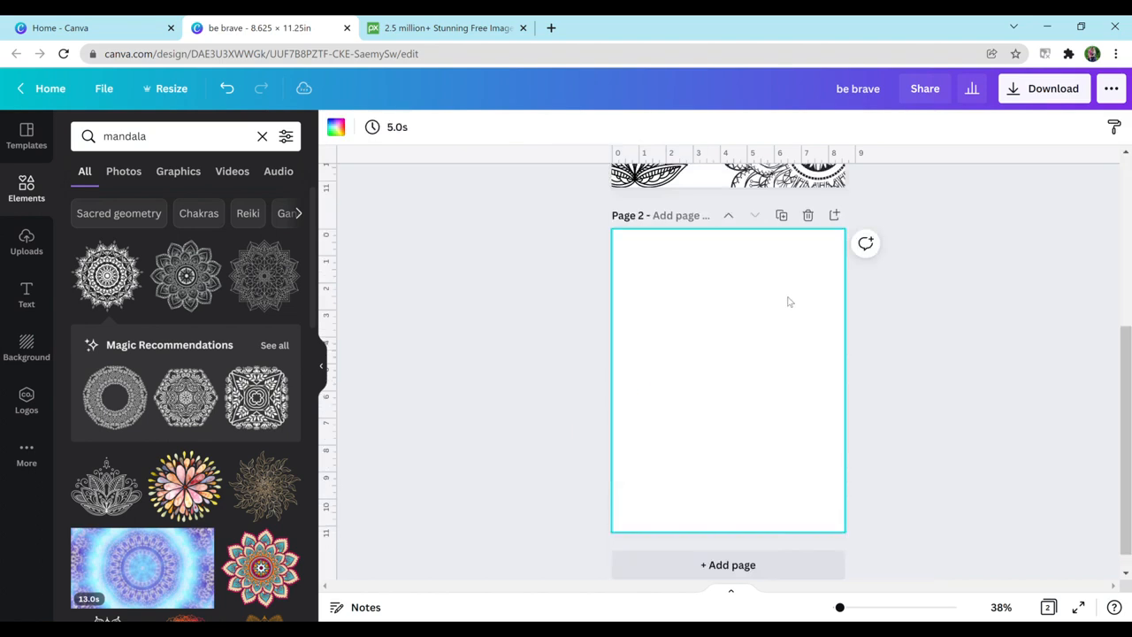
{"action": "left_click", "coordinate": [33, 185]}
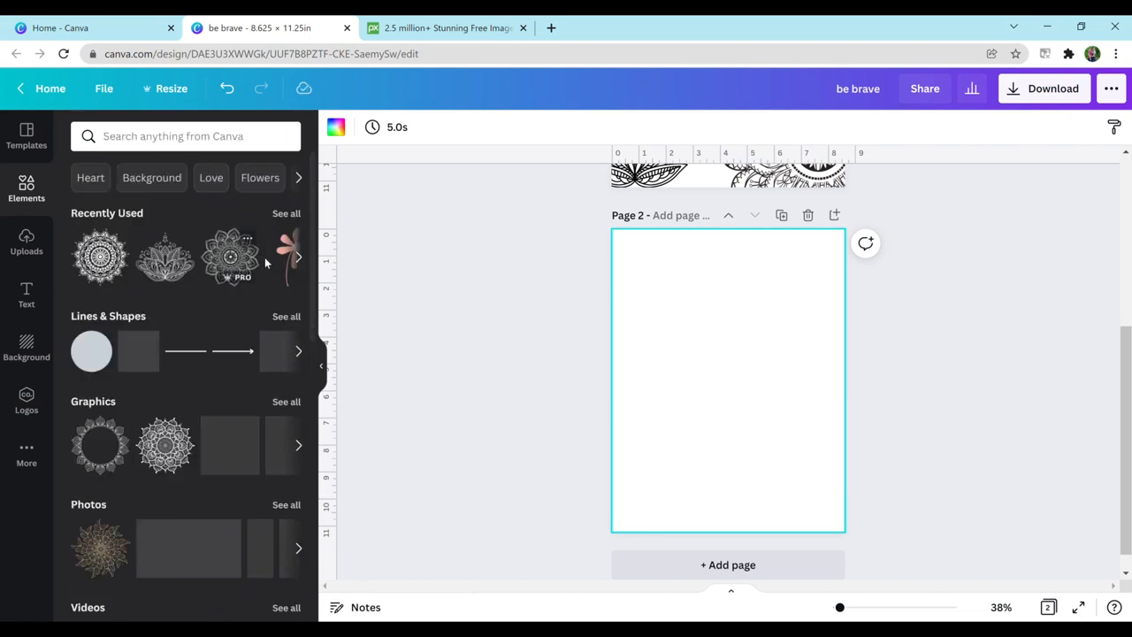
{"action": "left_click", "coordinate": [298, 257]}
{"action": "left_click", "coordinate": [298, 258]}
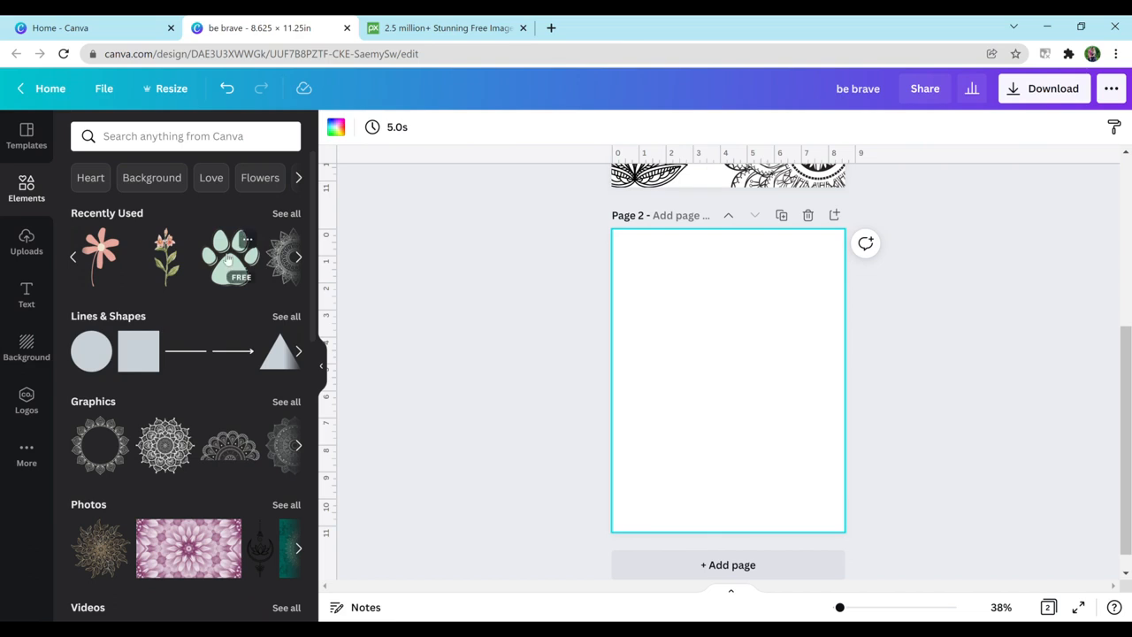
{"action": "left_click", "coordinate": [229, 258]}
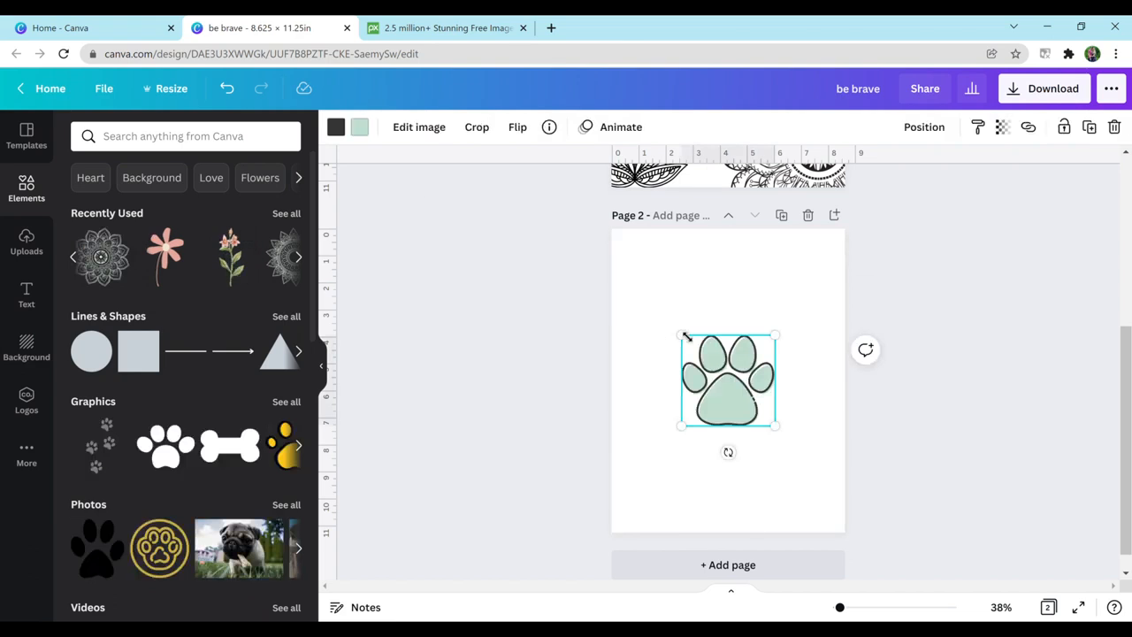
{"action": "left_click_drag", "start_coordinate": [686, 336], "coordinate": [634, 289]}
{"action": "left_click_drag", "start_coordinate": [704, 373], "coordinate": [728, 378]}
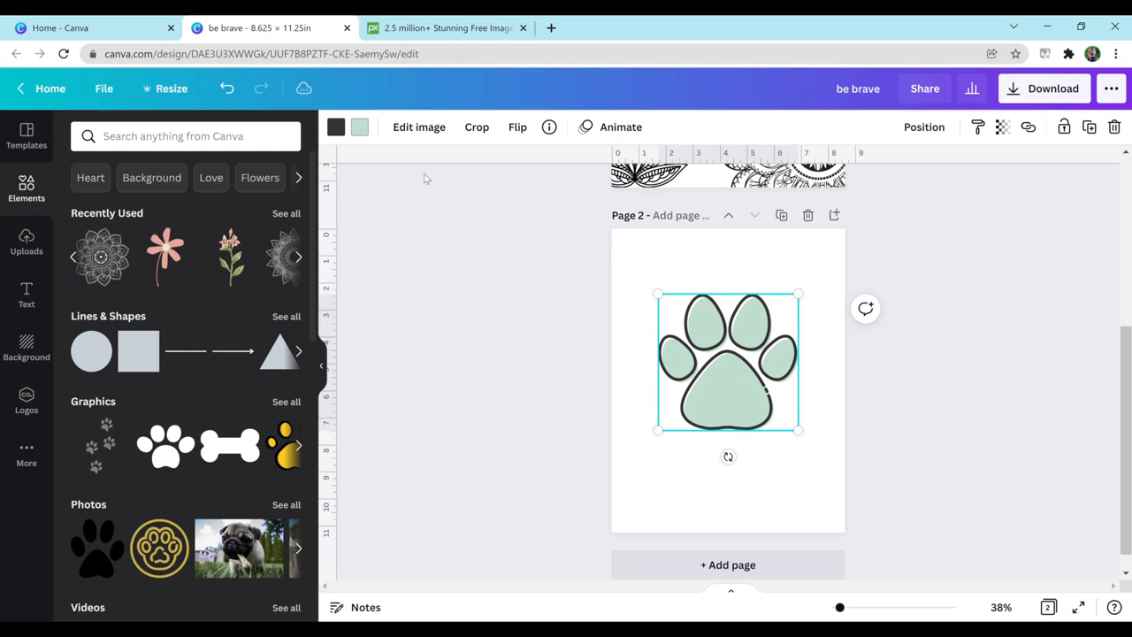
- Recolour the paw print's green fill white and shrink the paw to roughly two thirds of its size
{"action": "left_click", "coordinate": [360, 129]}
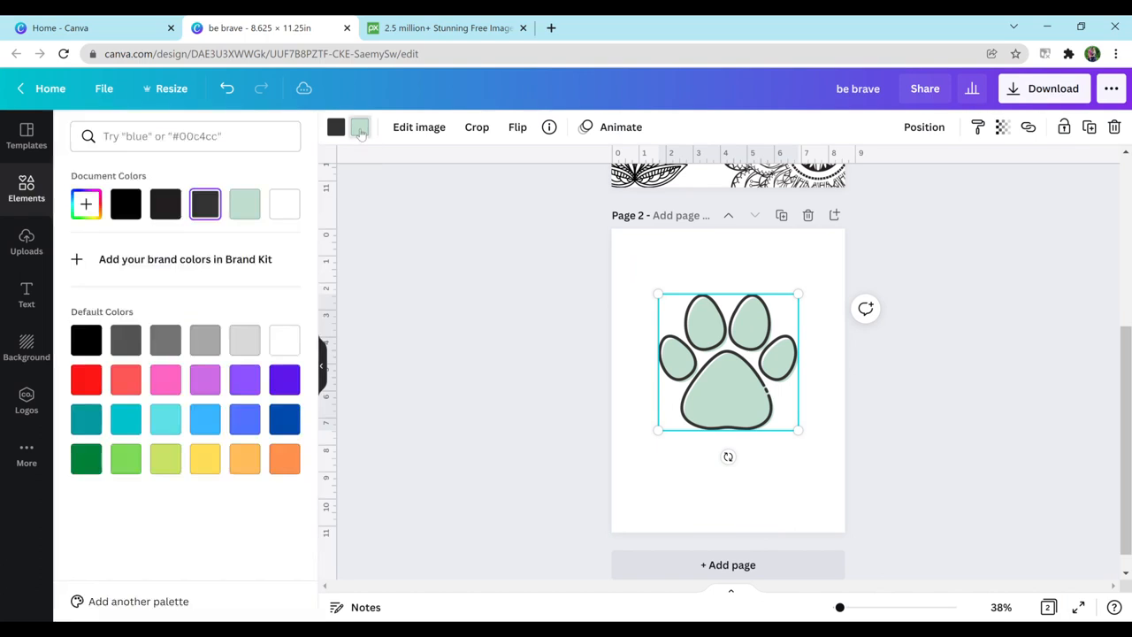
{"action": "left_click", "coordinate": [284, 204]}
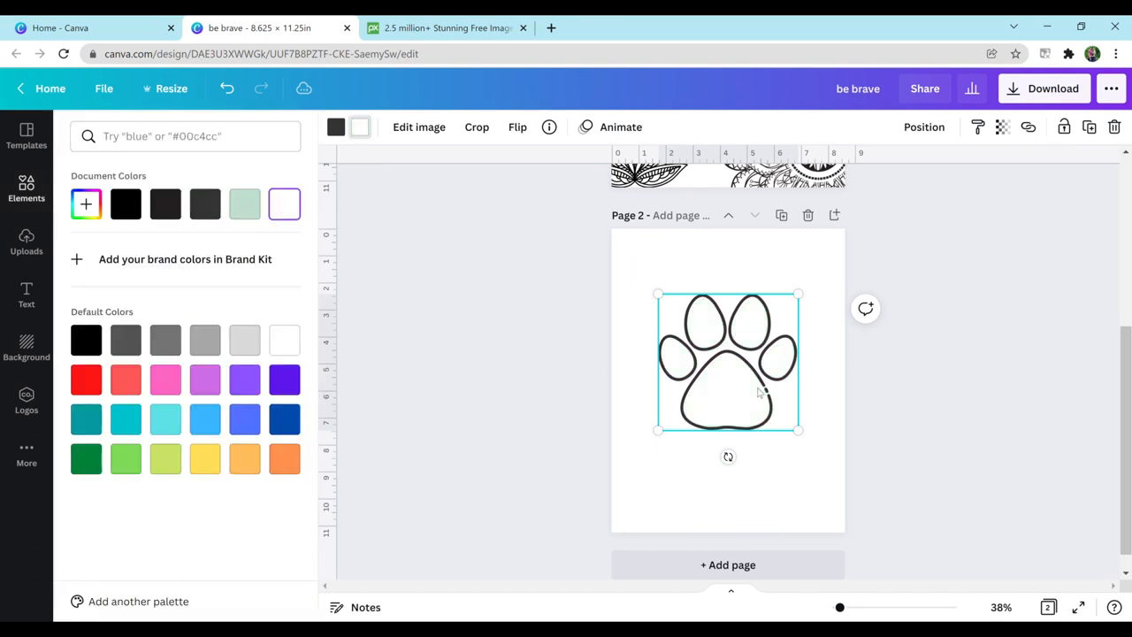
{"action": "left_click", "coordinate": [766, 461]}
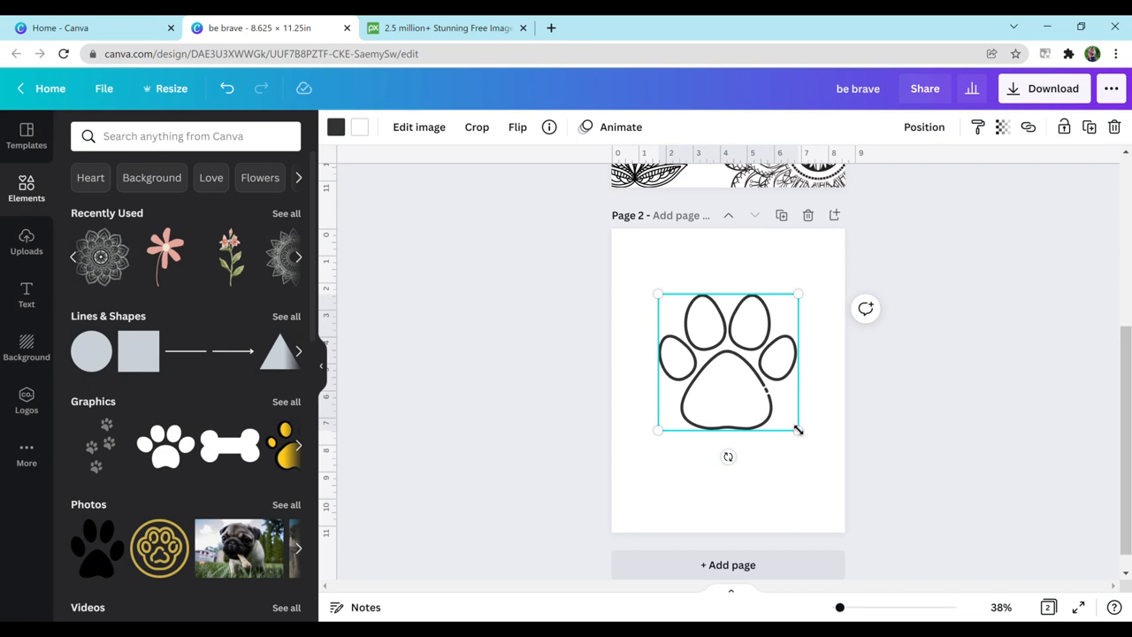
{"action": "left_click_drag", "start_coordinate": [798, 430], "coordinate": [783, 456]}
{"action": "left_click_drag", "start_coordinate": [798, 431], "coordinate": [758, 390]}
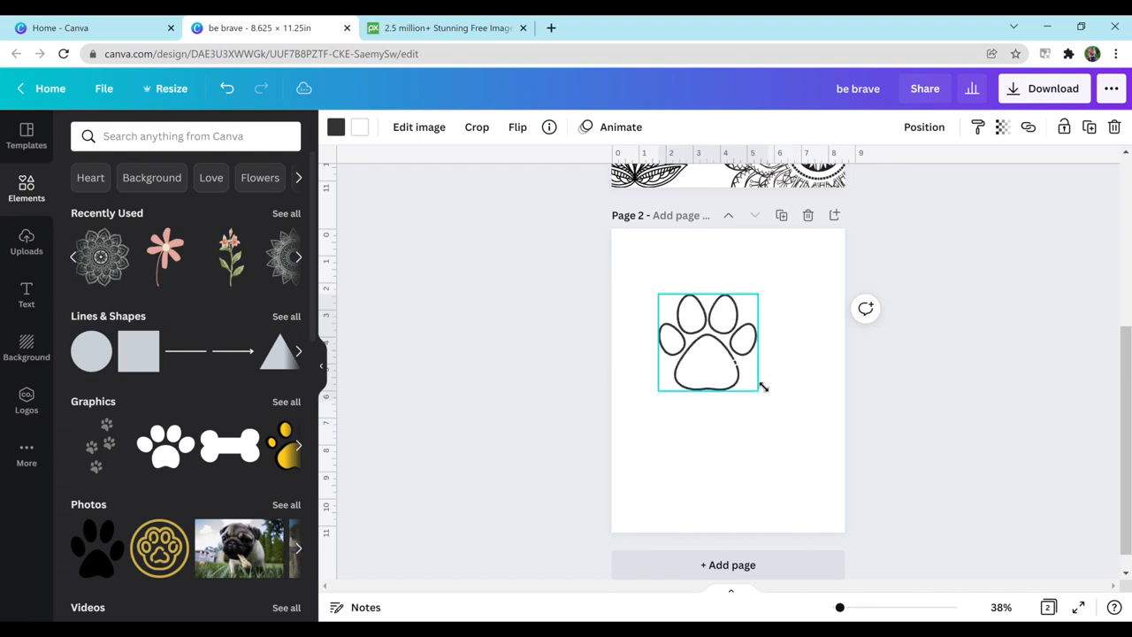
- Add the pink stemmed flower in the lower half of the page and move the paw print up above it
{"action": "left_click", "coordinate": [165, 257]}
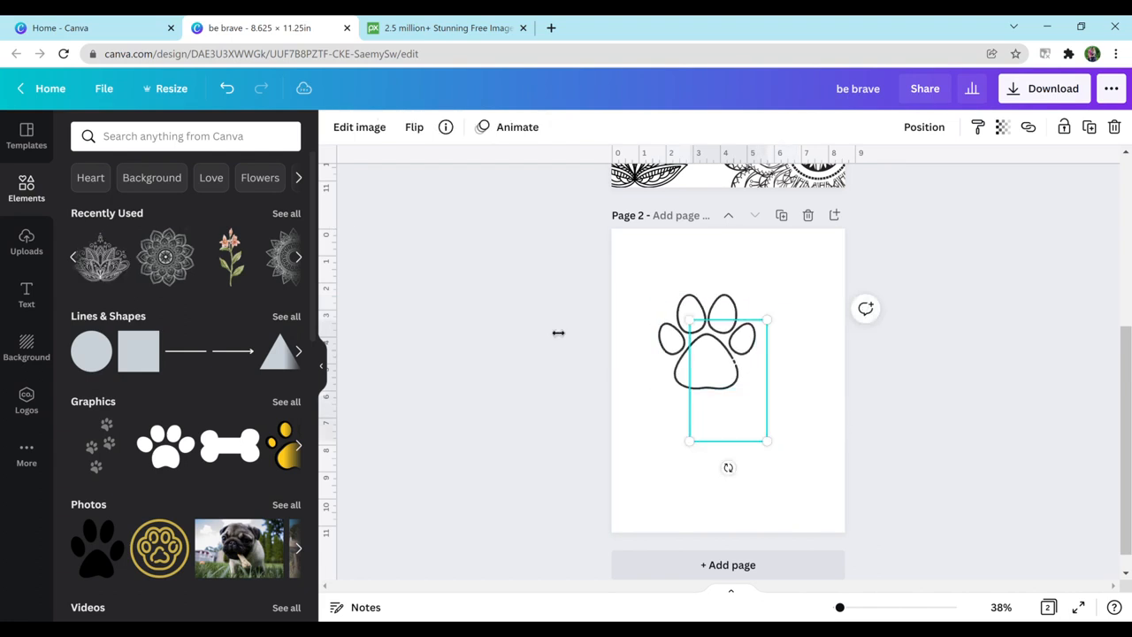
{"action": "left_click_drag", "start_coordinate": [734, 389], "coordinate": [762, 451]}
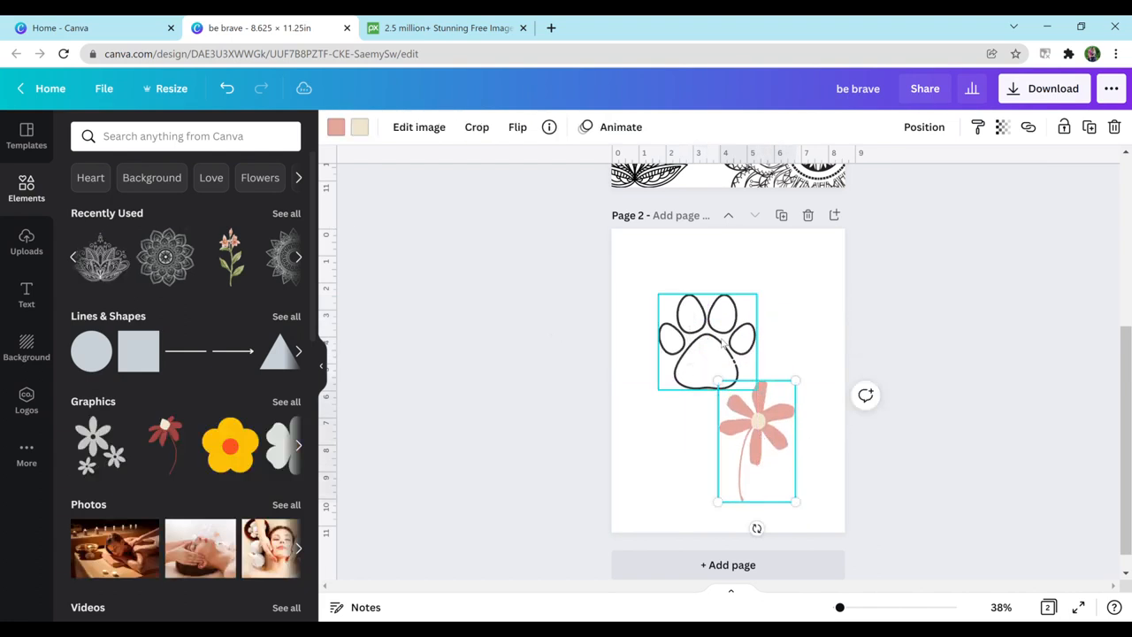
{"action": "left_click_drag", "start_coordinate": [726, 349], "coordinate": [713, 305]}
{"action": "left_click_drag", "start_coordinate": [771, 426], "coordinate": [732, 426]}
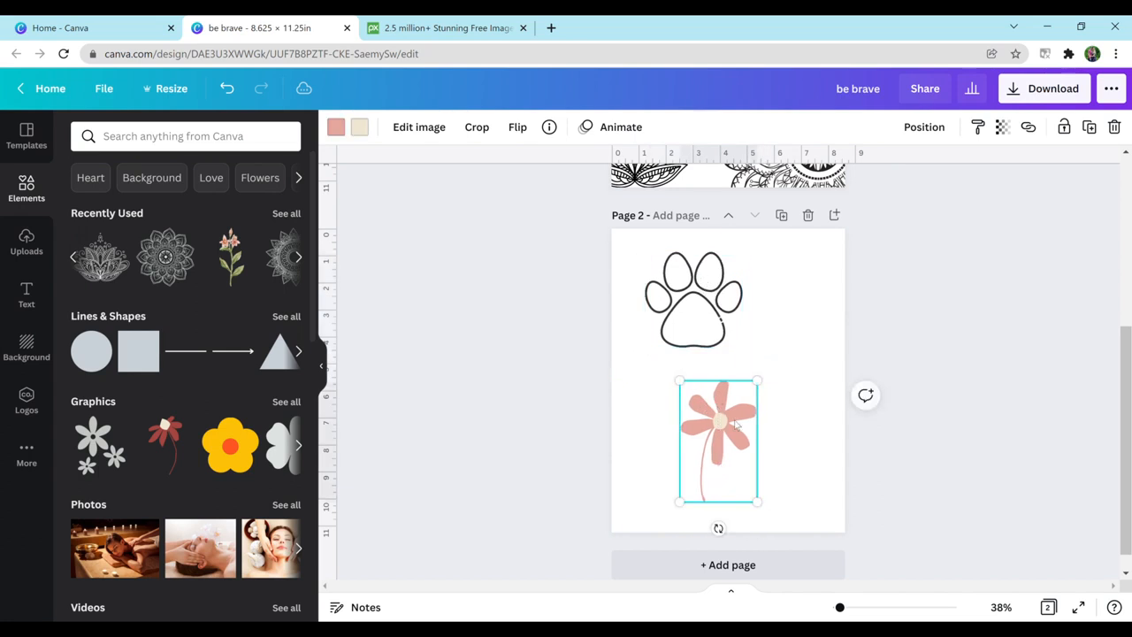
- Set the second page's background to the light purple default colour
{"action": "left_click", "coordinate": [13, 362]}
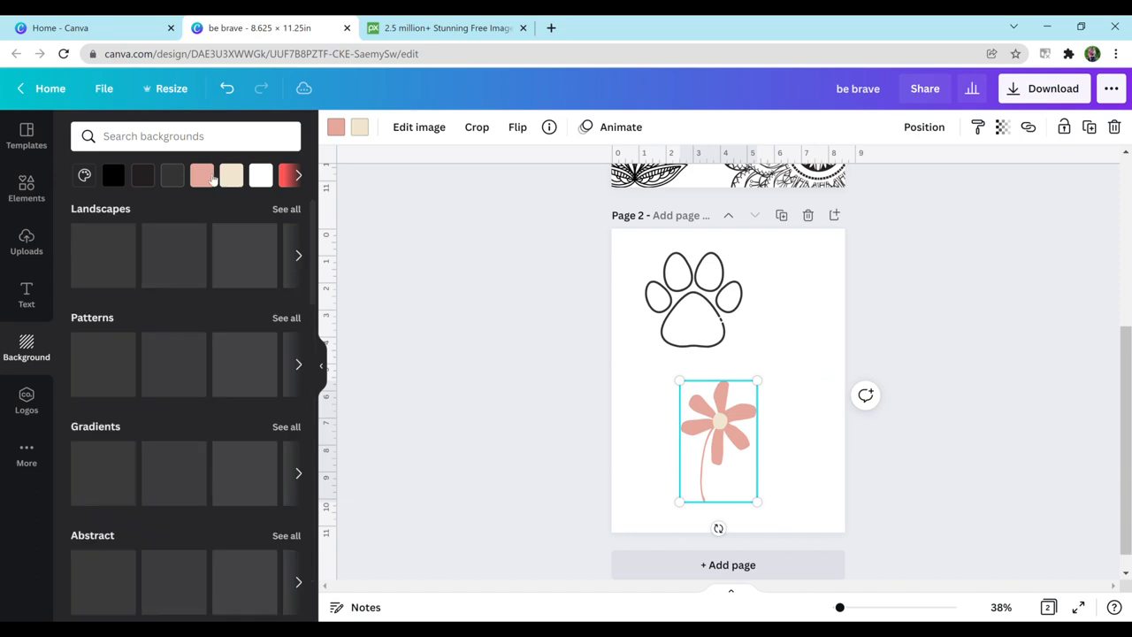
{"action": "left_click", "coordinate": [298, 175]}
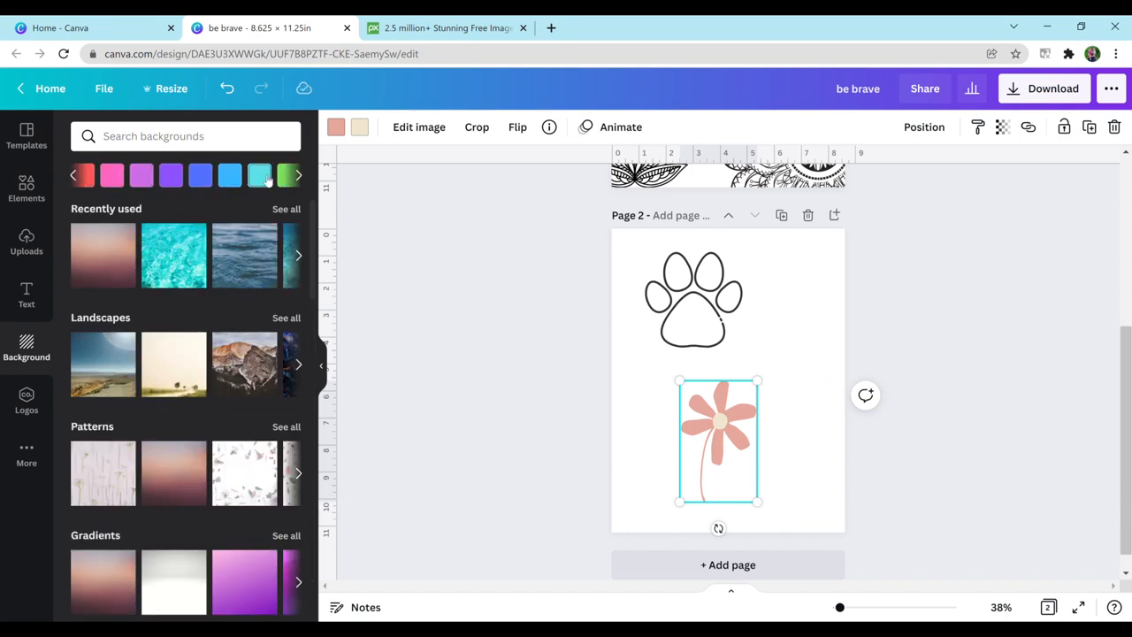
{"action": "left_click", "coordinate": [146, 176]}
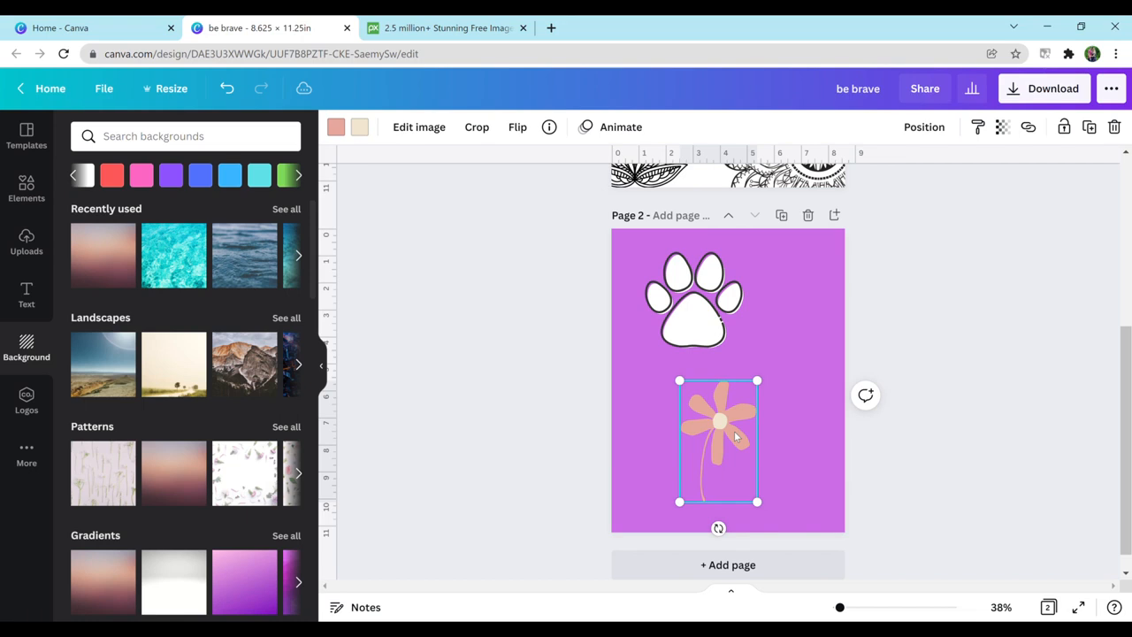
- Place a copy of the flower beside the original and recolour the original's centre and petals white
{"action": "left_click_drag", "start_coordinate": [727, 434], "coordinate": [796, 431]}
{"action": "left_click", "coordinate": [717, 413]}
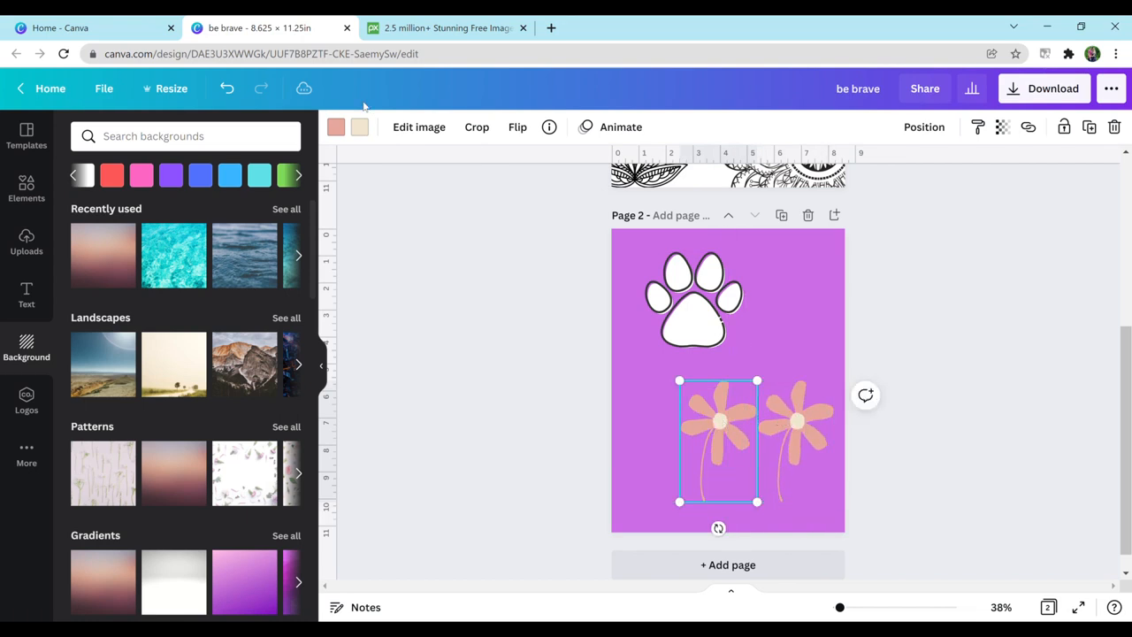
{"action": "left_click", "coordinate": [356, 130]}
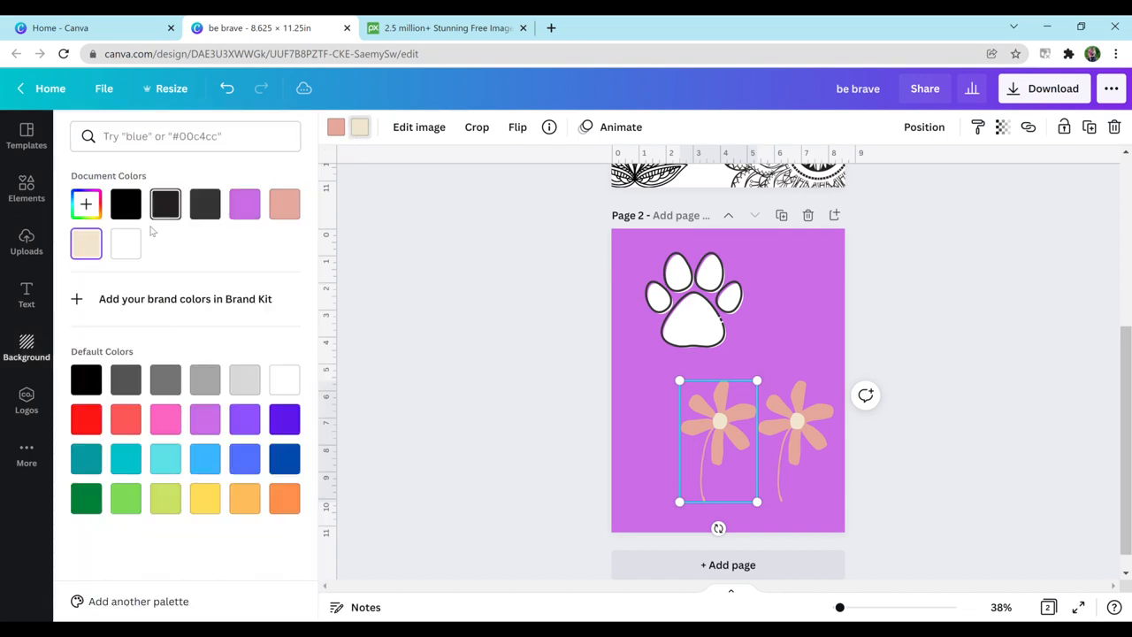
{"action": "left_click", "coordinate": [127, 248]}
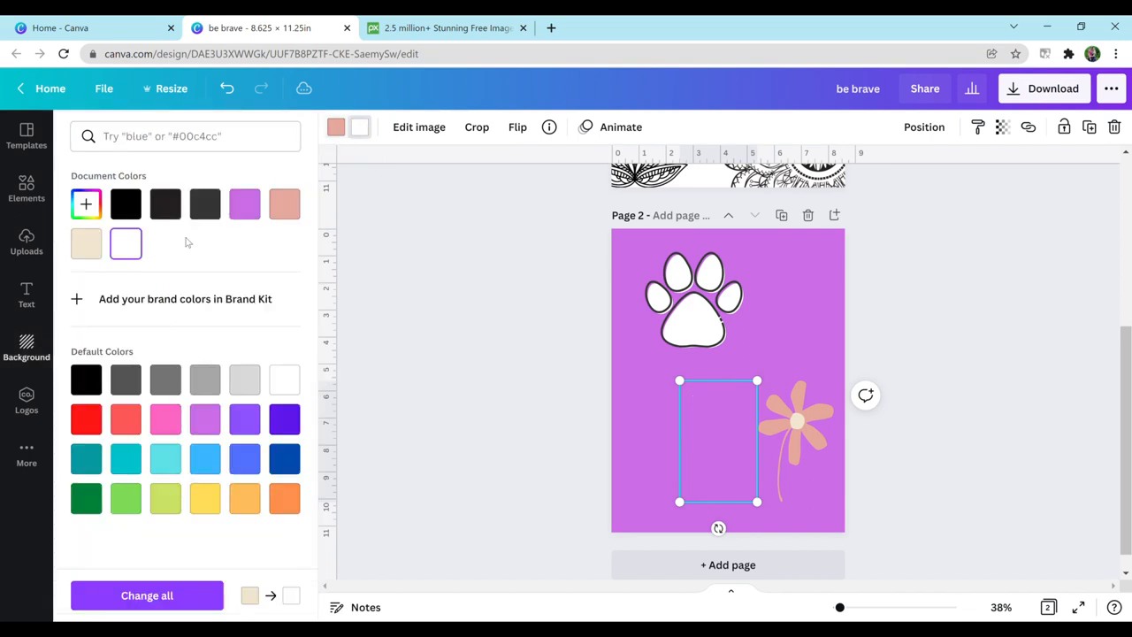
{"action": "key", "text": "ctrl+z"}
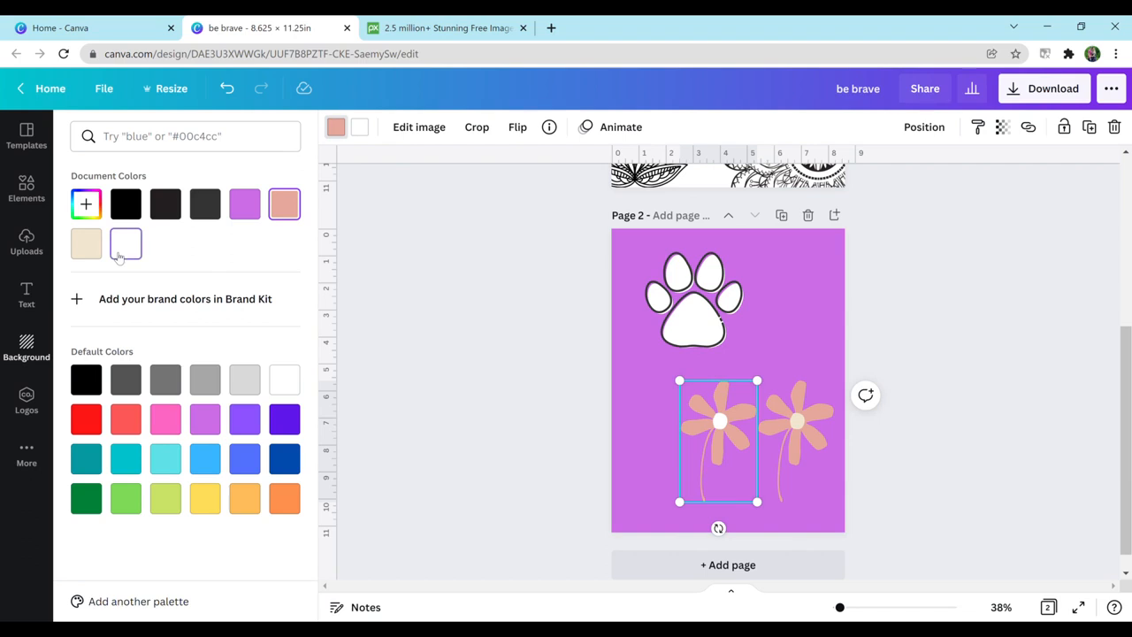
{"action": "left_click", "coordinate": [118, 257]}
- Recolour both the centre and the petals of the copied flower black
{"action": "left_click", "coordinate": [790, 448]}
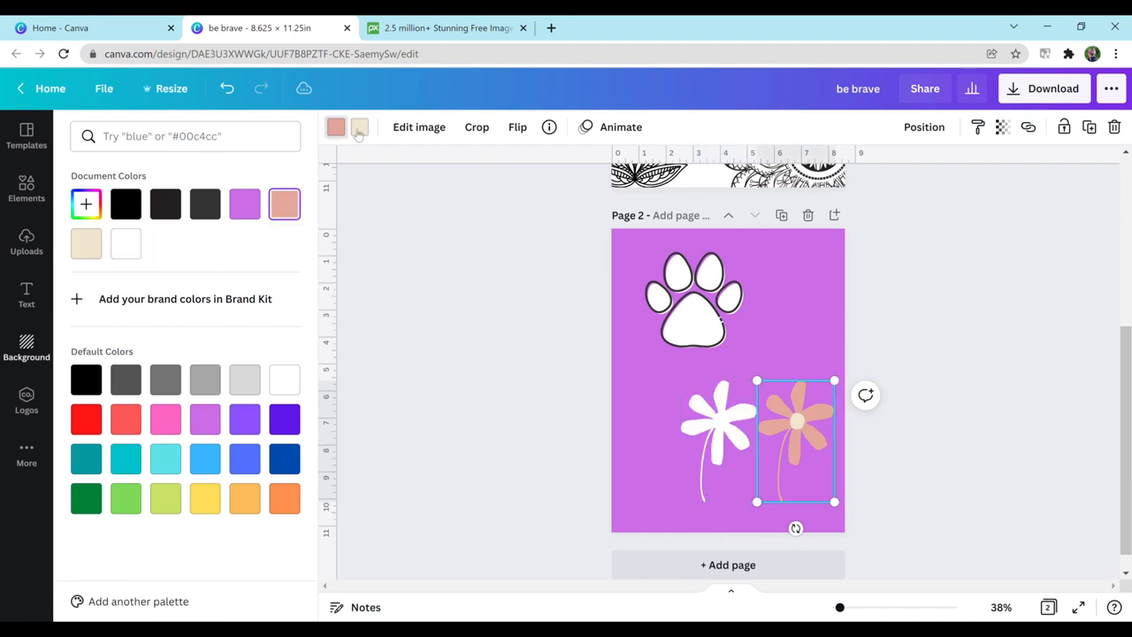
{"action": "left_click", "coordinate": [359, 126]}
{"action": "left_click", "coordinate": [126, 203]}
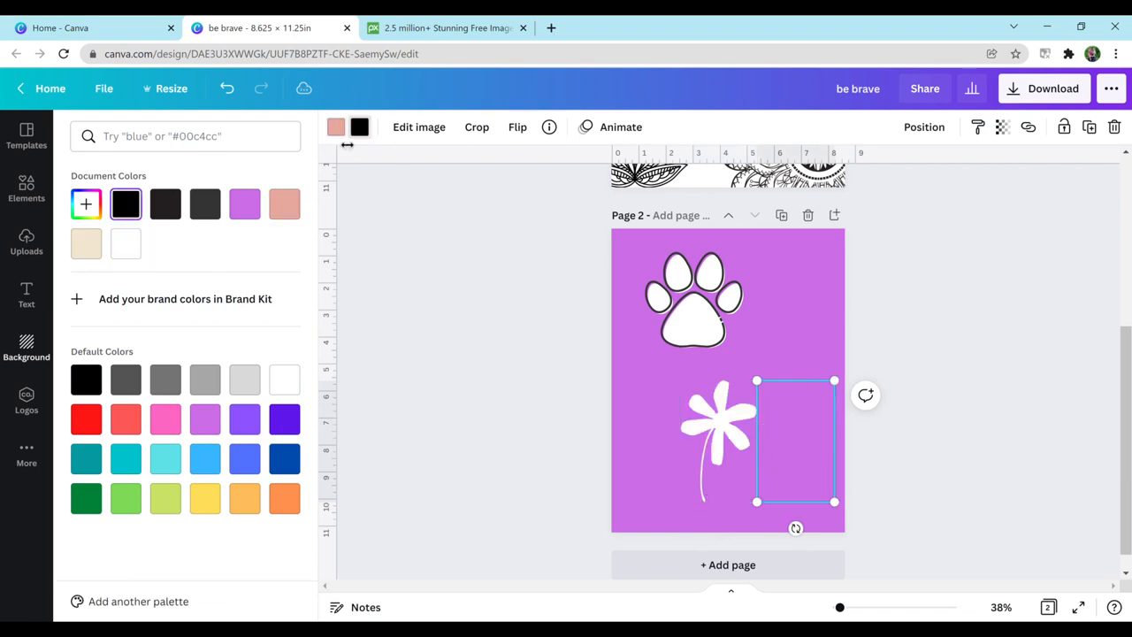
{"action": "left_click", "coordinate": [336, 126]}
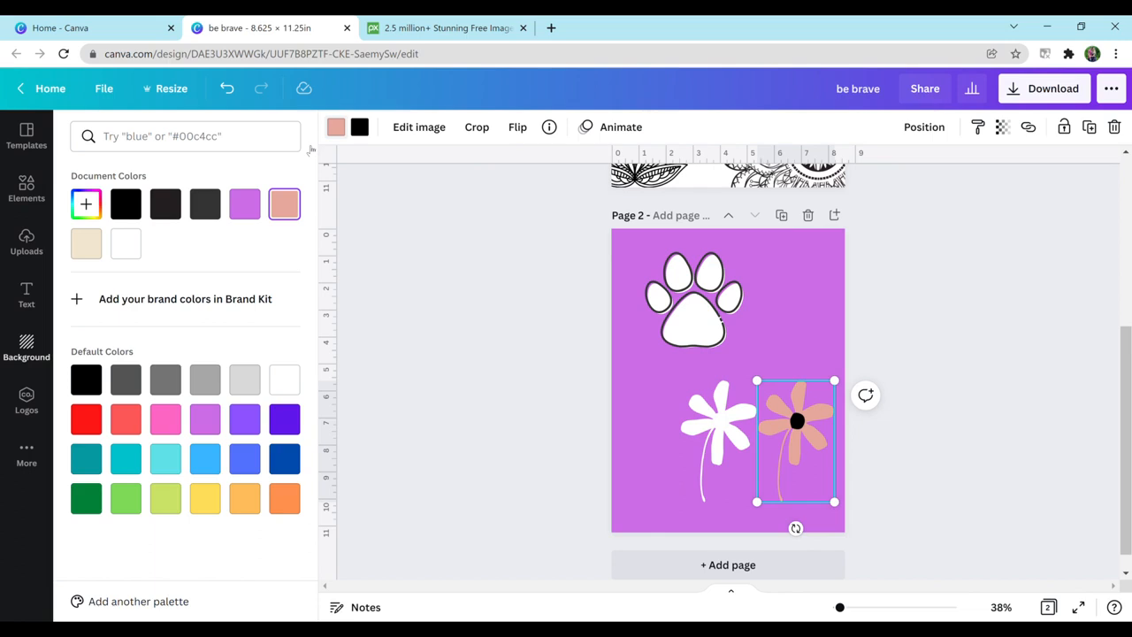
{"action": "left_click", "coordinate": [128, 211]}
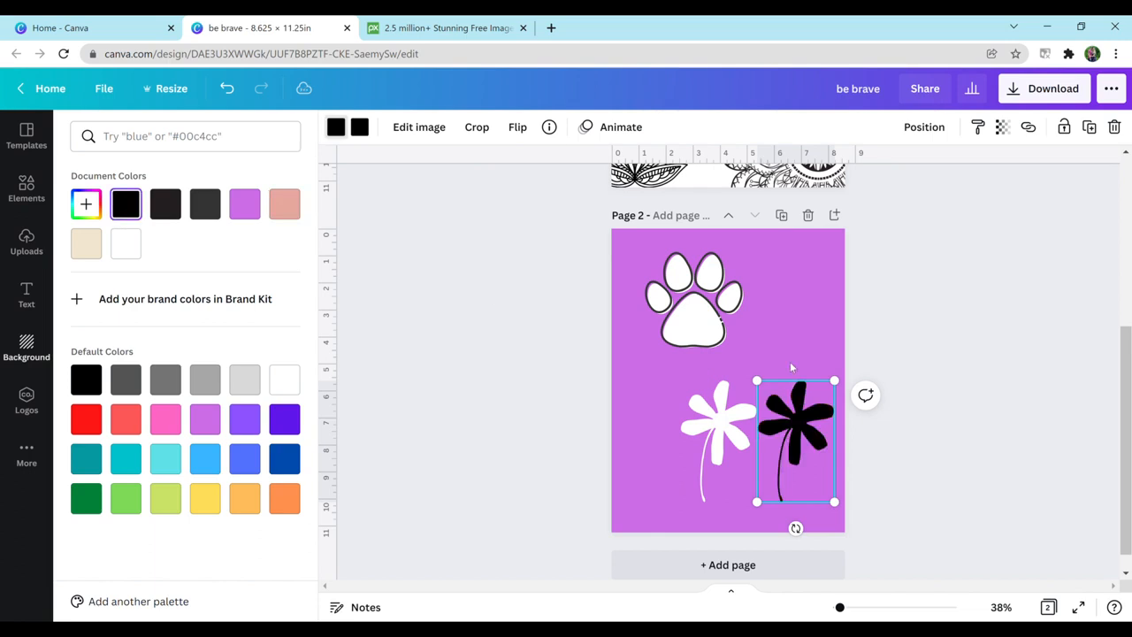
- Lay the black flower exactly over the white one and send it backward behind it
{"action": "left_click_drag", "start_coordinate": [796, 408], "coordinate": [719, 408]}
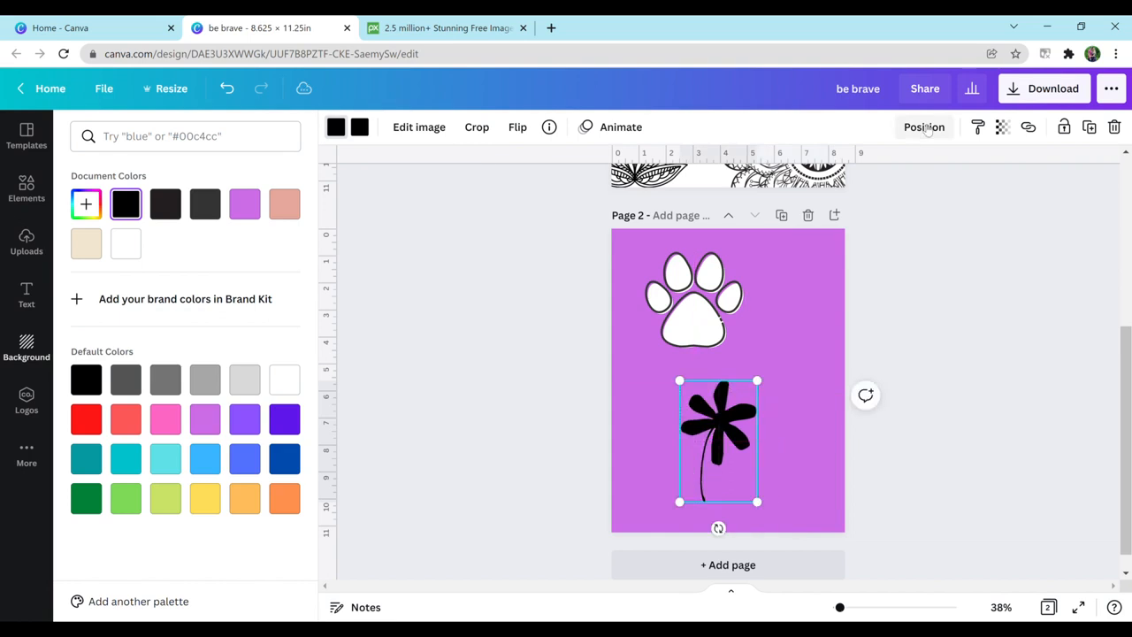
{"action": "left_click", "coordinate": [926, 128]}
{"action": "left_click", "coordinate": [866, 171]}
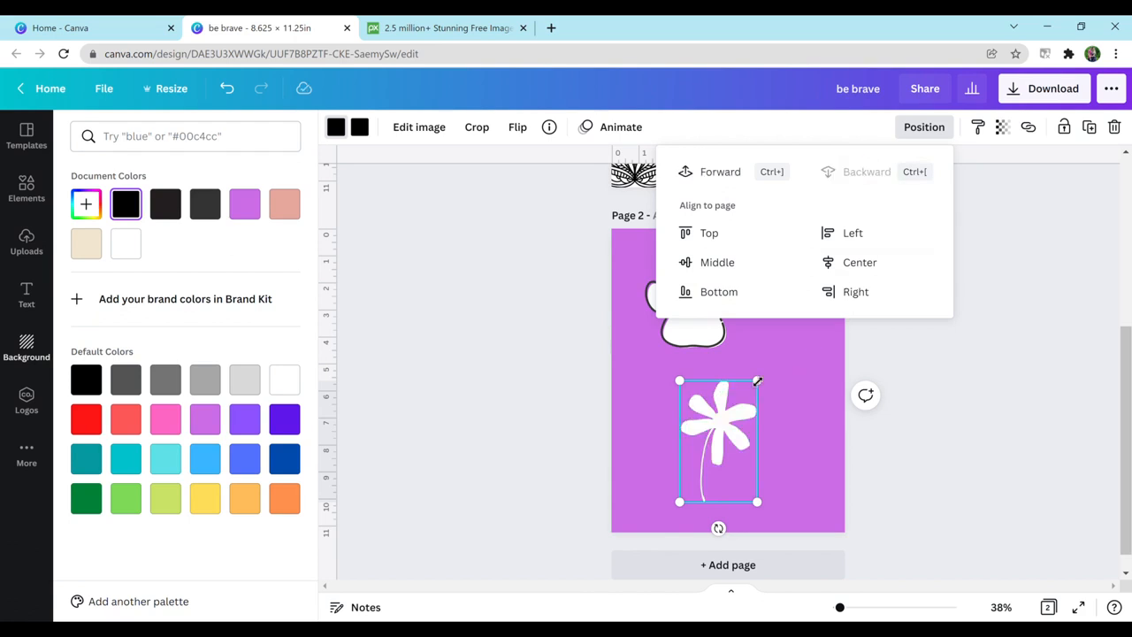
- Enlarge the black flower slightly and shrink the white one a little to leave a black edge around it
{"action": "left_click_drag", "start_coordinate": [757, 381], "coordinate": [760, 377]}
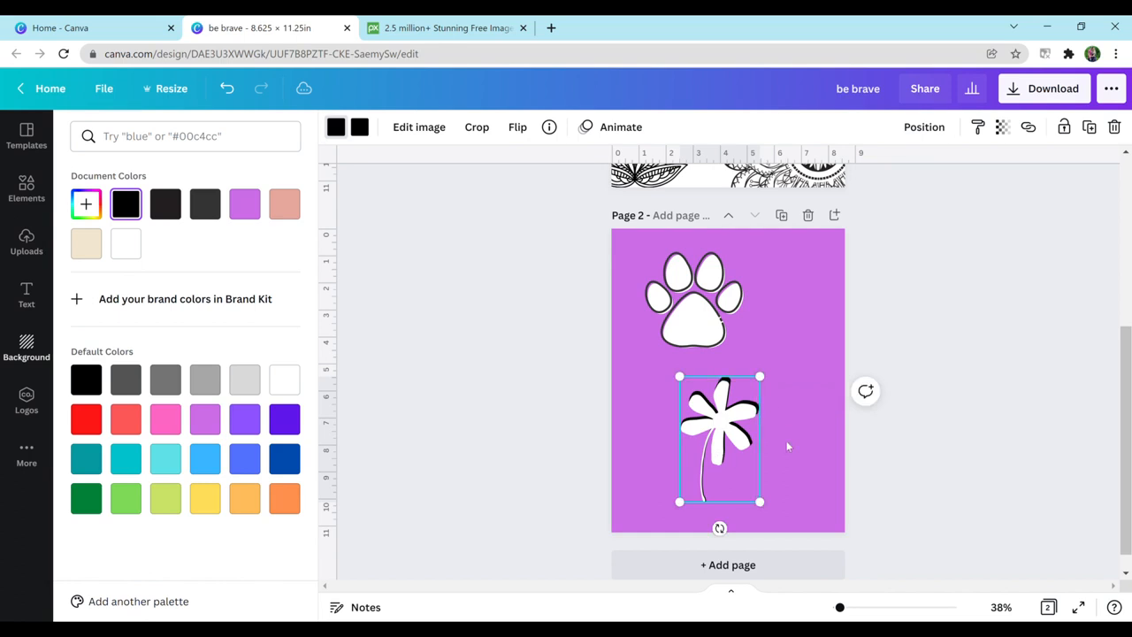
{"action": "left_click_drag", "start_coordinate": [724, 442], "coordinate": [722, 435]}
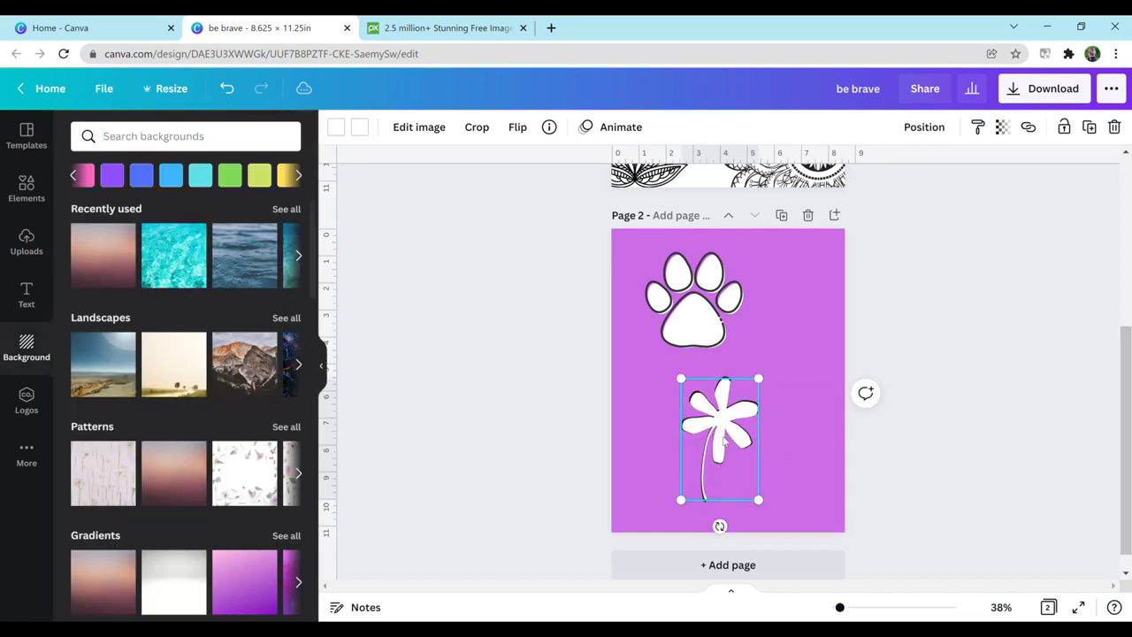
{"action": "left_click", "coordinate": [786, 439]}
{"action": "left_click", "coordinate": [707, 405]}
{"action": "mouse_move", "coordinate": [707, 405]}
{"action": "left_mouse_down"}
{"action": "mouse_move", "coordinate": [718, 403]}
{"action": "mouse_move", "coordinate": [707, 405]}
{"action": "left_mouse_up"}
{"action": "left_click_drag", "start_coordinate": [756, 494], "coordinate": [753, 492]}
- Pull the two flowers apart, moving the black one lower, and centre the white flower over it as a black-outlined flower
{"action": "left_click_drag", "start_coordinate": [737, 452], "coordinate": [731, 427]}
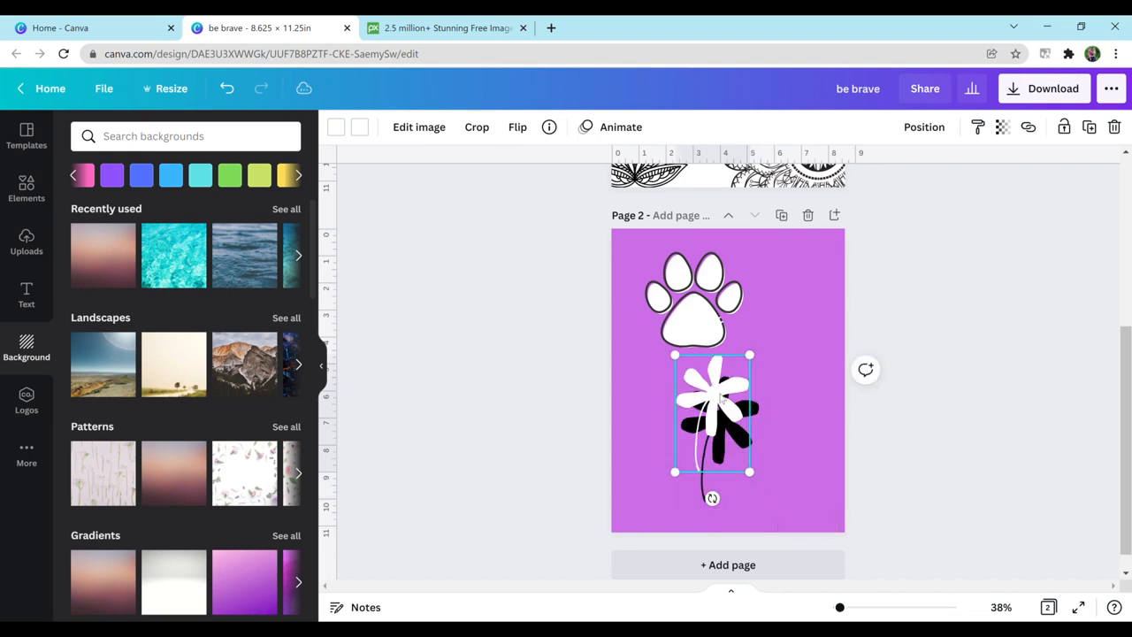
{"action": "left_click_drag", "start_coordinate": [720, 387], "coordinate": [719, 400]}
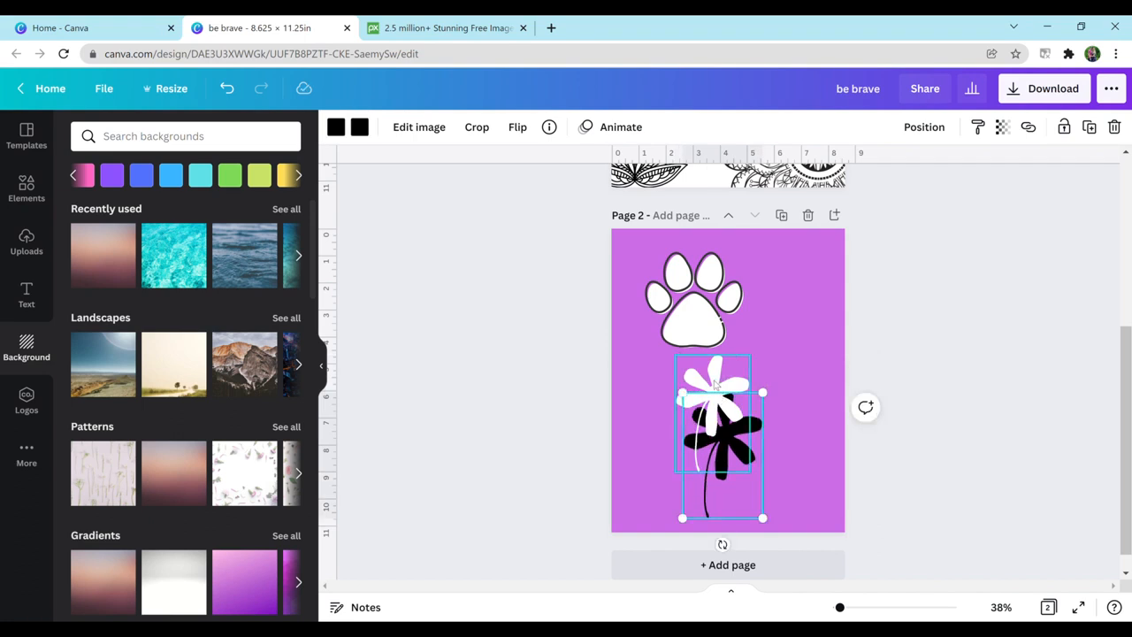
{"action": "left_click", "coordinate": [717, 384]}
{"action": "left_click", "coordinate": [718, 398]}
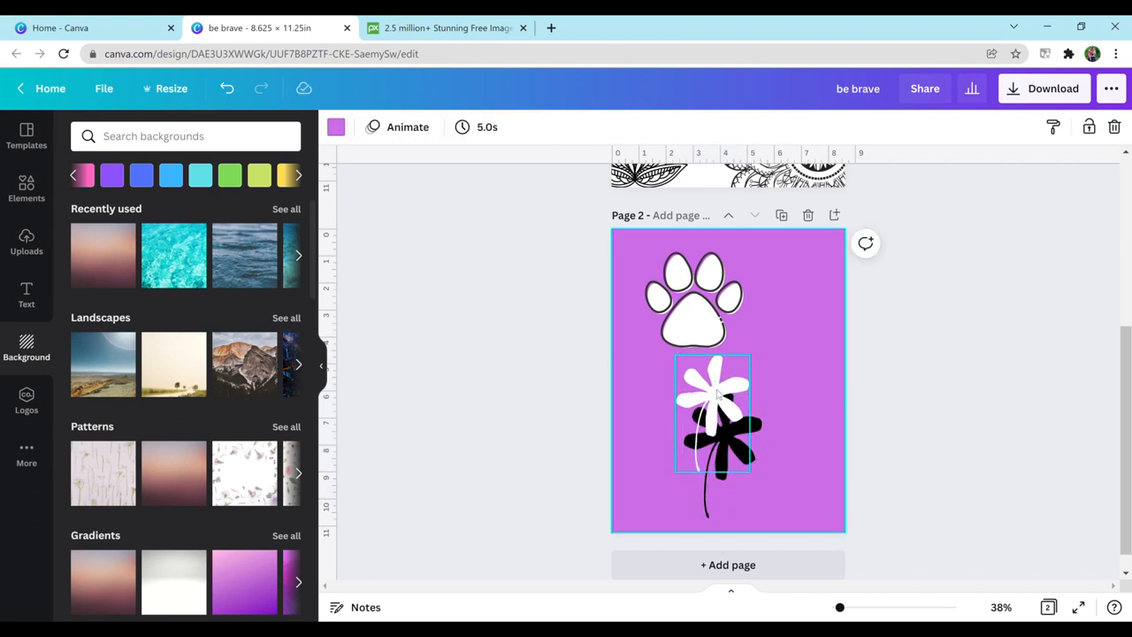
{"action": "left_click_drag", "start_coordinate": [721, 395], "coordinate": [730, 435]}
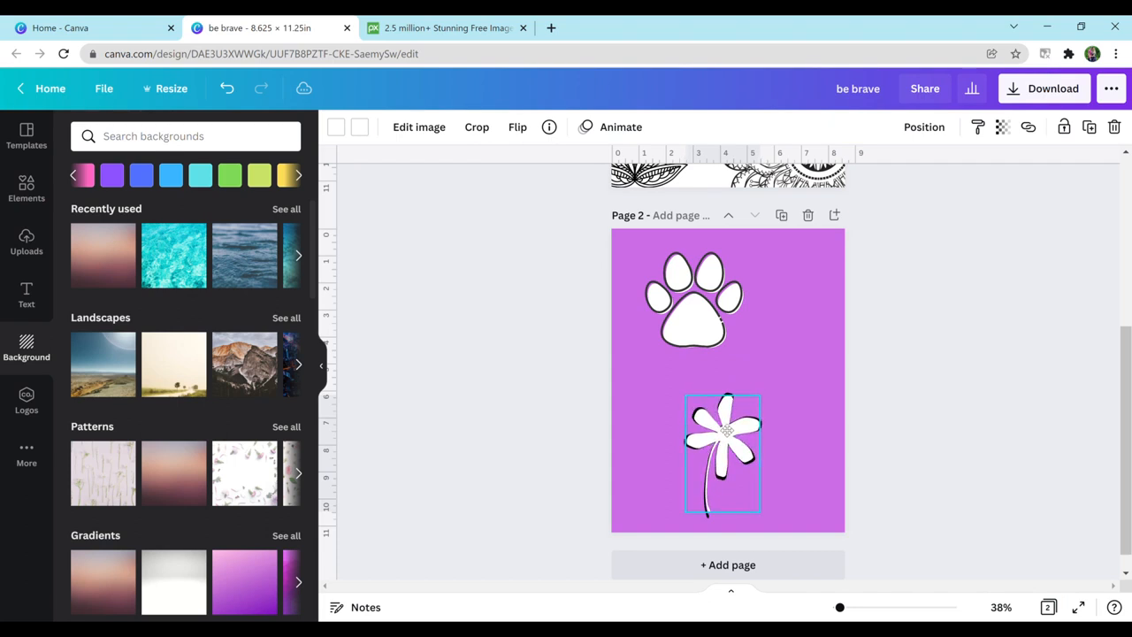
- Change the background of page 2 with the paw print and flower to white
{"action": "left_click", "coordinate": [747, 379]}
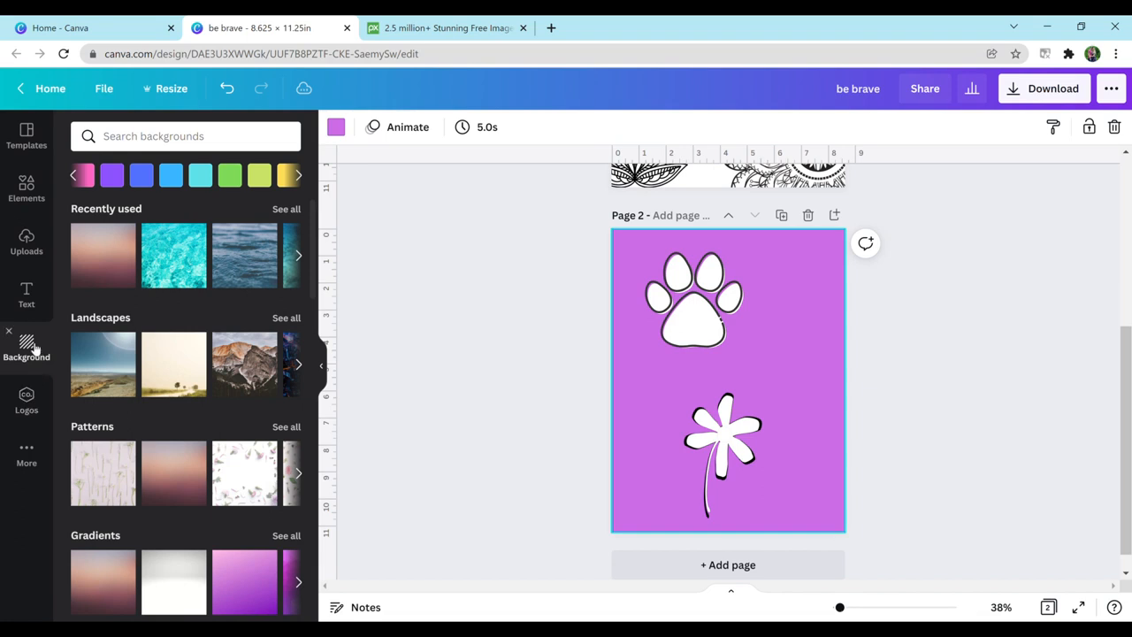
{"action": "left_click", "coordinate": [74, 175]}
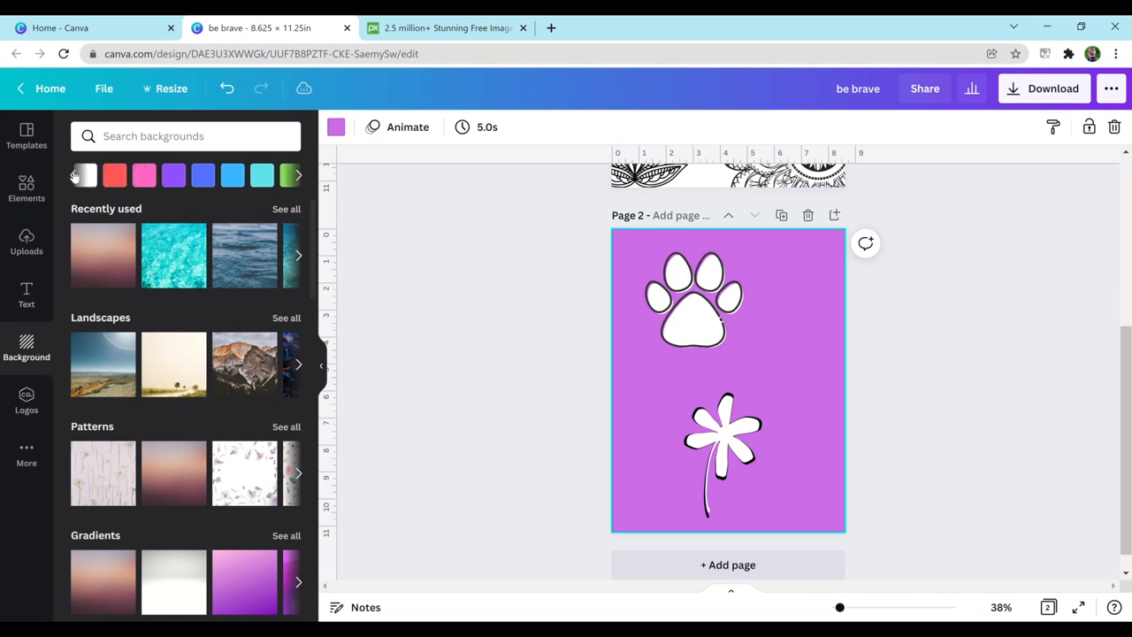
{"action": "left_click", "coordinate": [231, 175]}
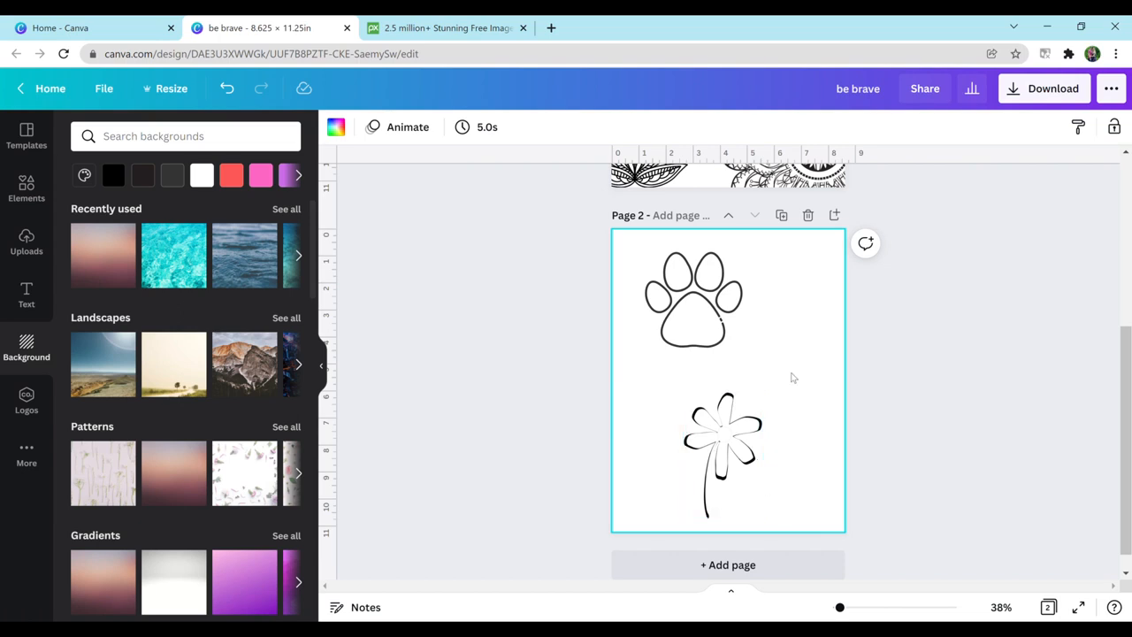
- Switch to the Pixabay site and search its images for "puppies"
{"action": "scroll", "coordinate": [594, 220], "scroll_direction": "up", "scroll_amount": 4}
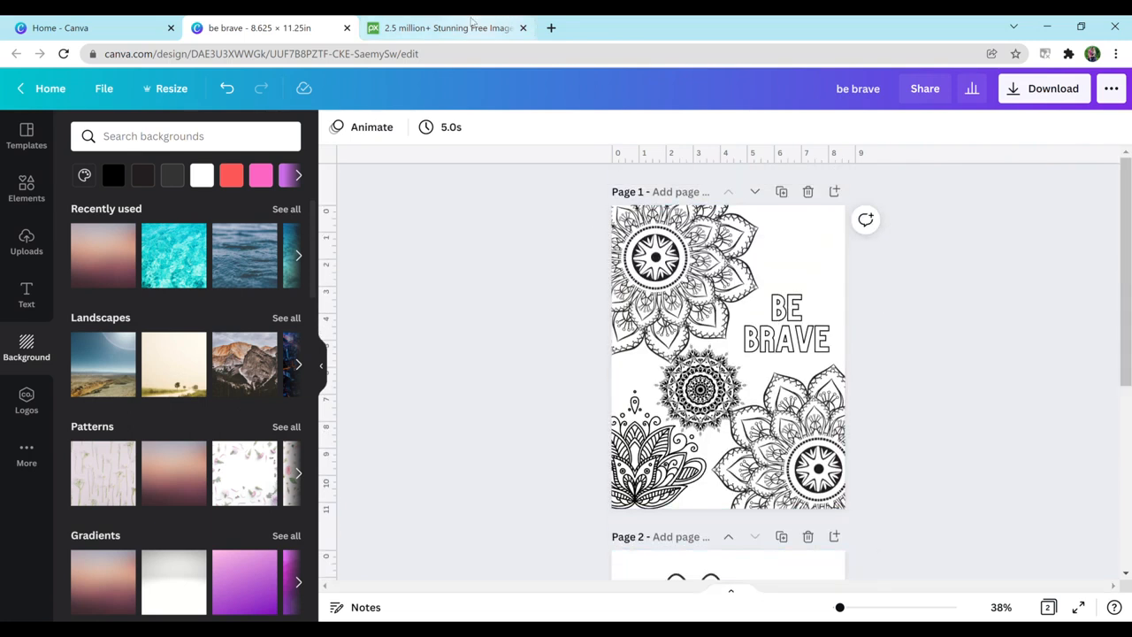
{"action": "left_click", "coordinate": [469, 27]}
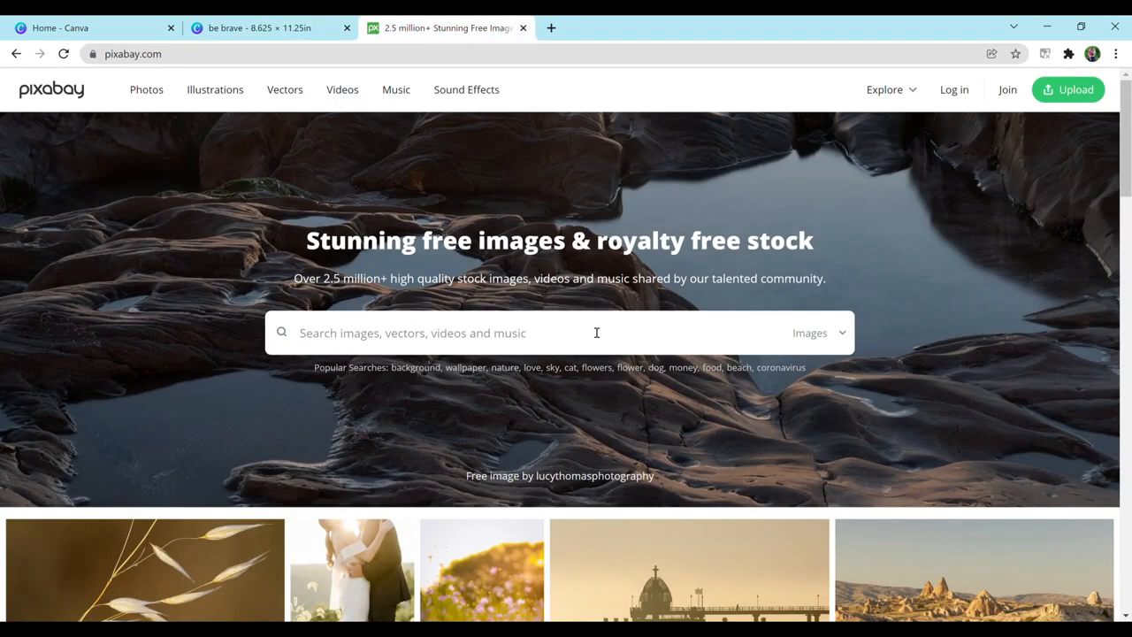
{"action": "left_click", "coordinate": [596, 332]}
{"action": "type", "text": "puppies"}
{"action": "key", "text": "Return"}
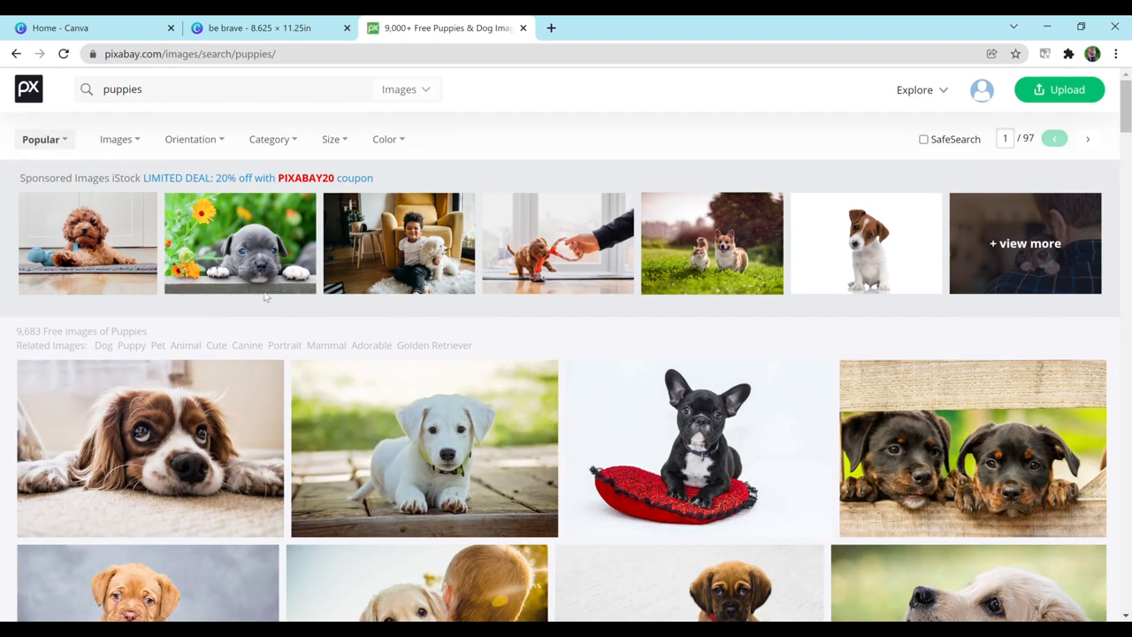
- Limit the puppies results to vector graphics and open the sheet of black-and-white dog line art
{"action": "left_click", "coordinate": [130, 146]}
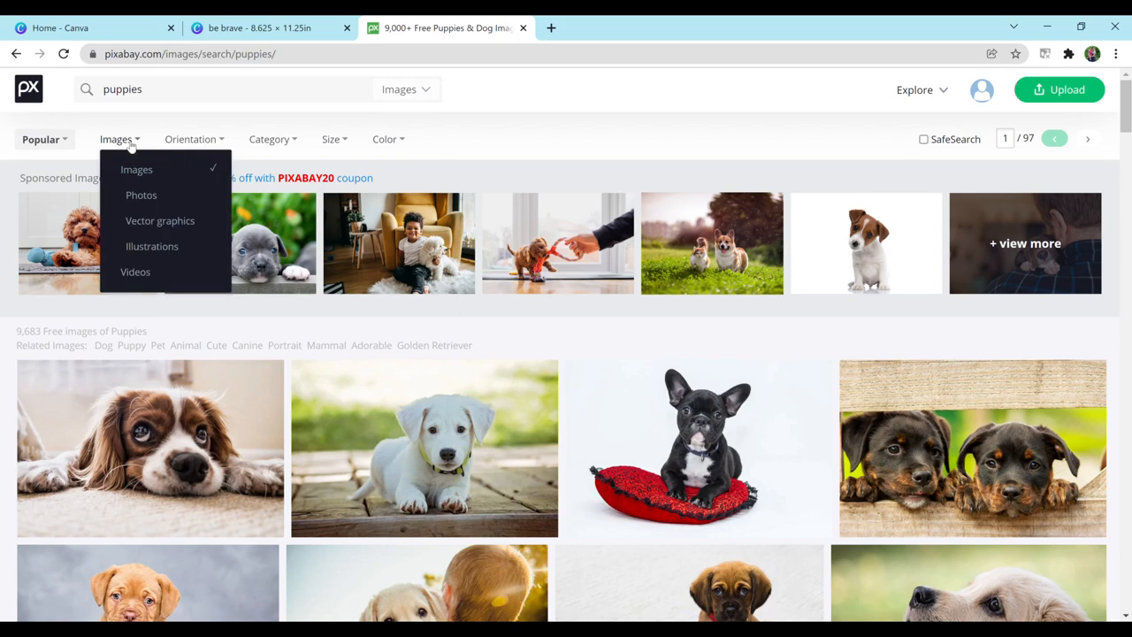
{"action": "left_click", "coordinate": [147, 221]}
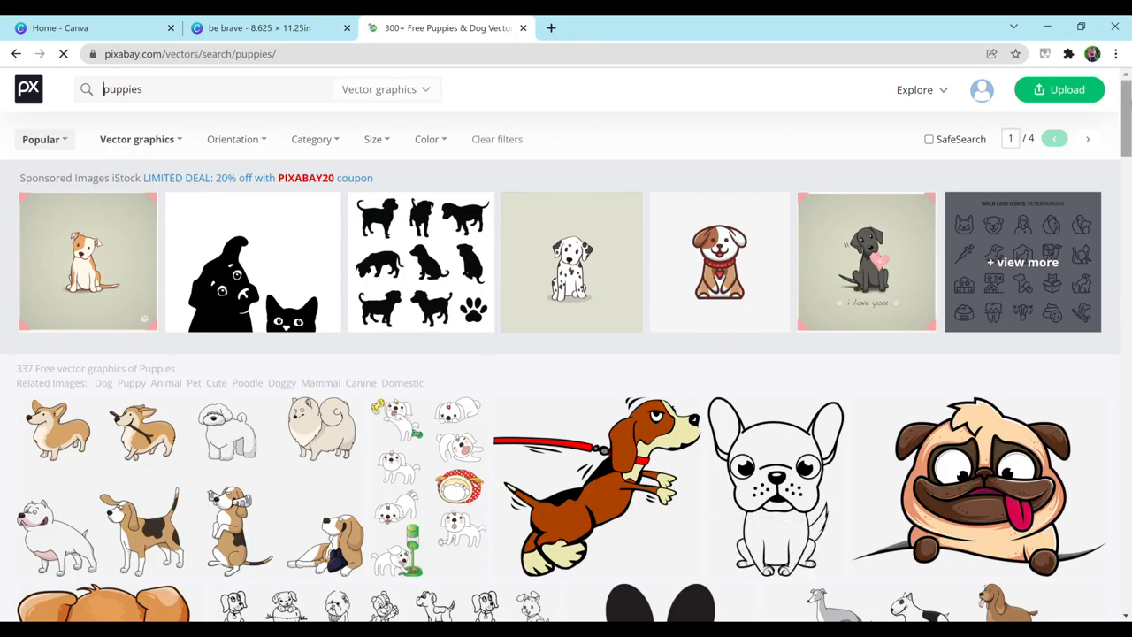
{"action": "scroll", "coordinate": [658, 241], "scroll_direction": "down", "scroll_amount": 4}
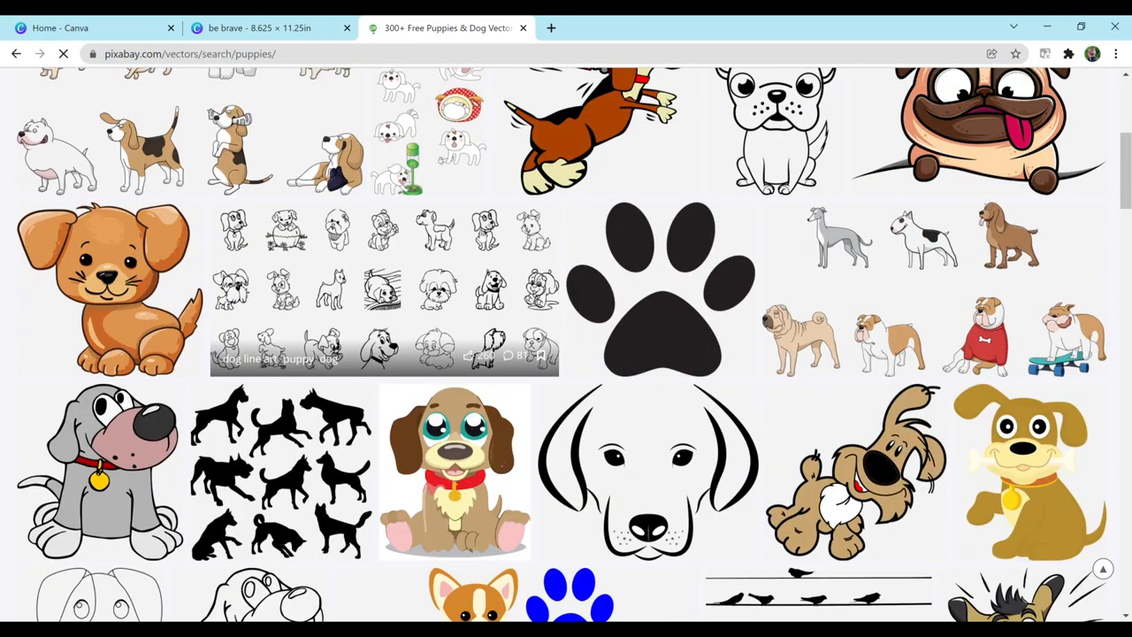
{"action": "left_click", "coordinate": [481, 236]}
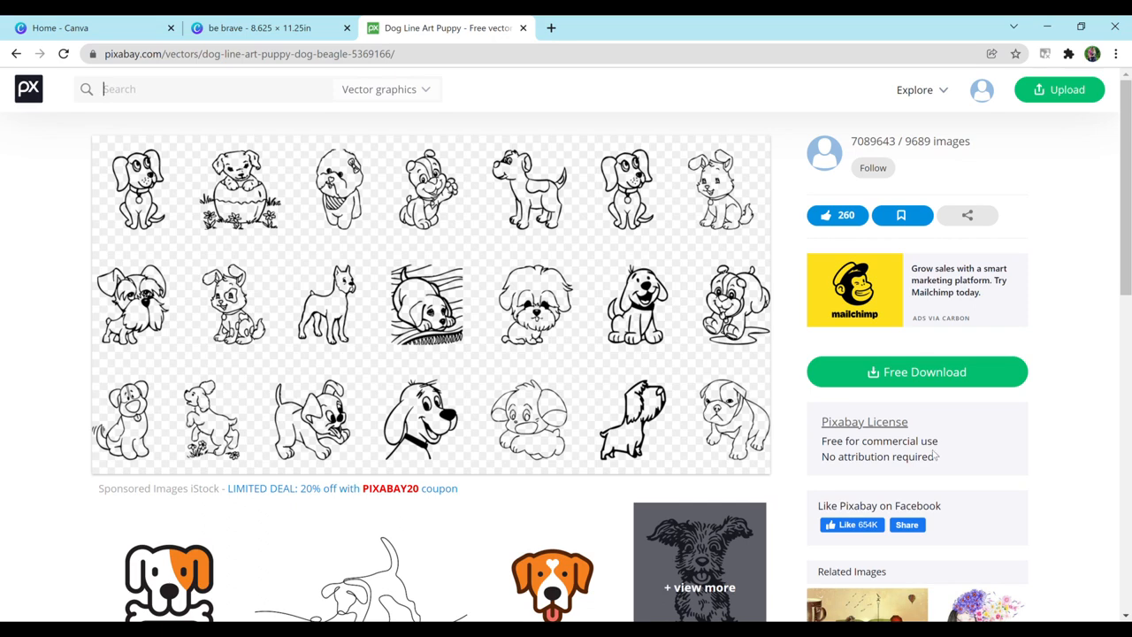
- Return to the "be brave" design in Canva, go to page 2 and search the elements for "dog"
{"action": "left_click", "coordinate": [141, 34]}
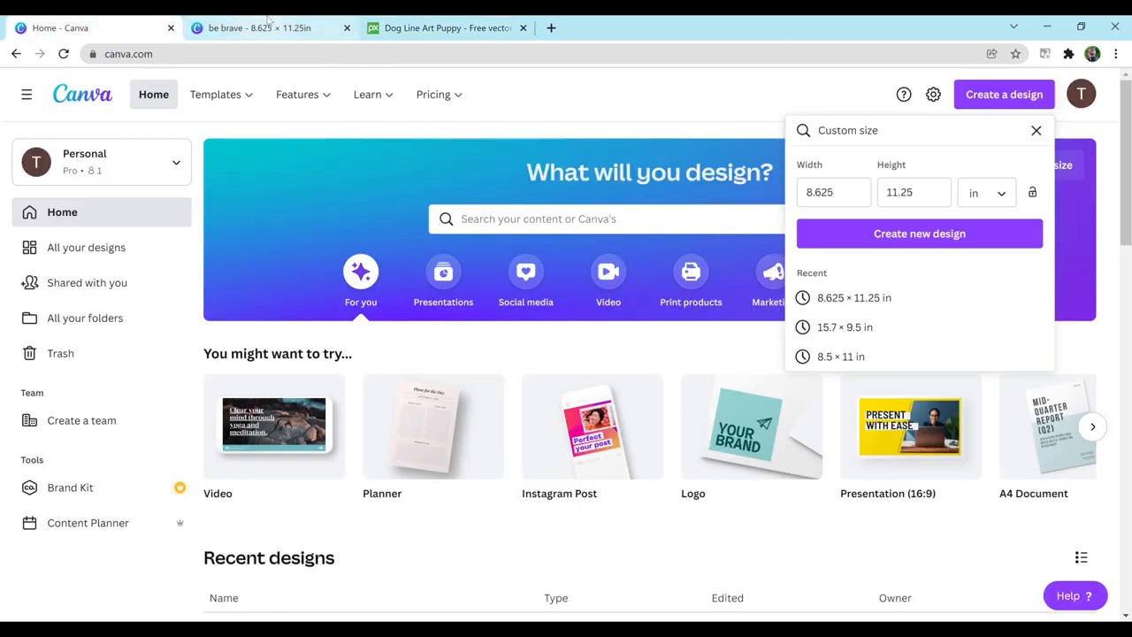
{"action": "left_click", "coordinate": [267, 21]}
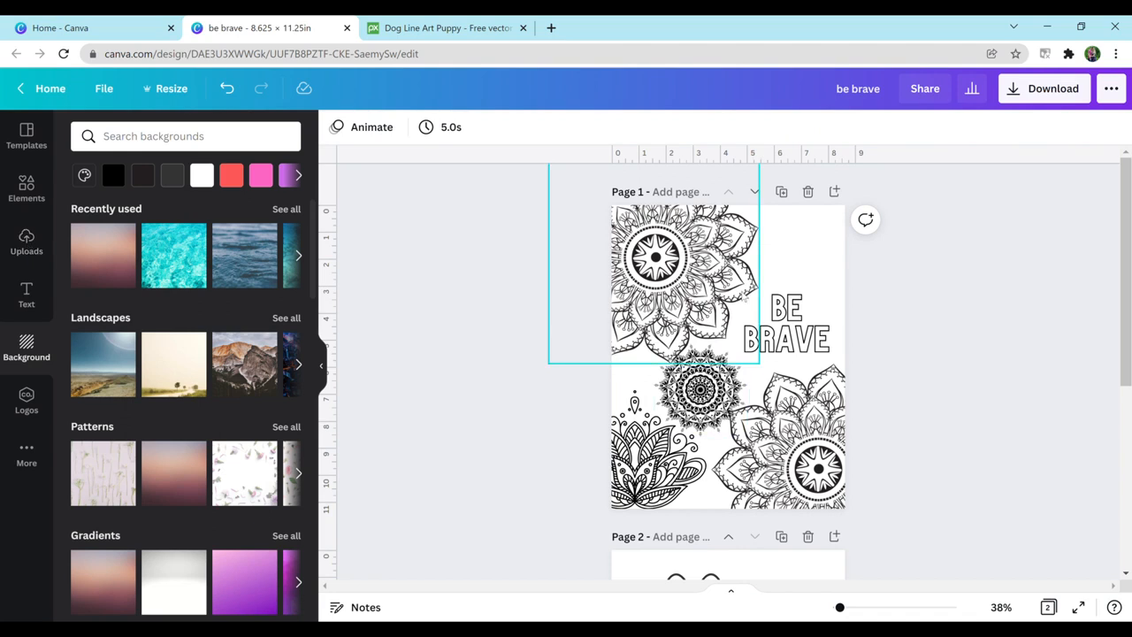
{"action": "scroll", "coordinate": [1123, 296], "scroll_direction": "down", "scroll_amount": 1}
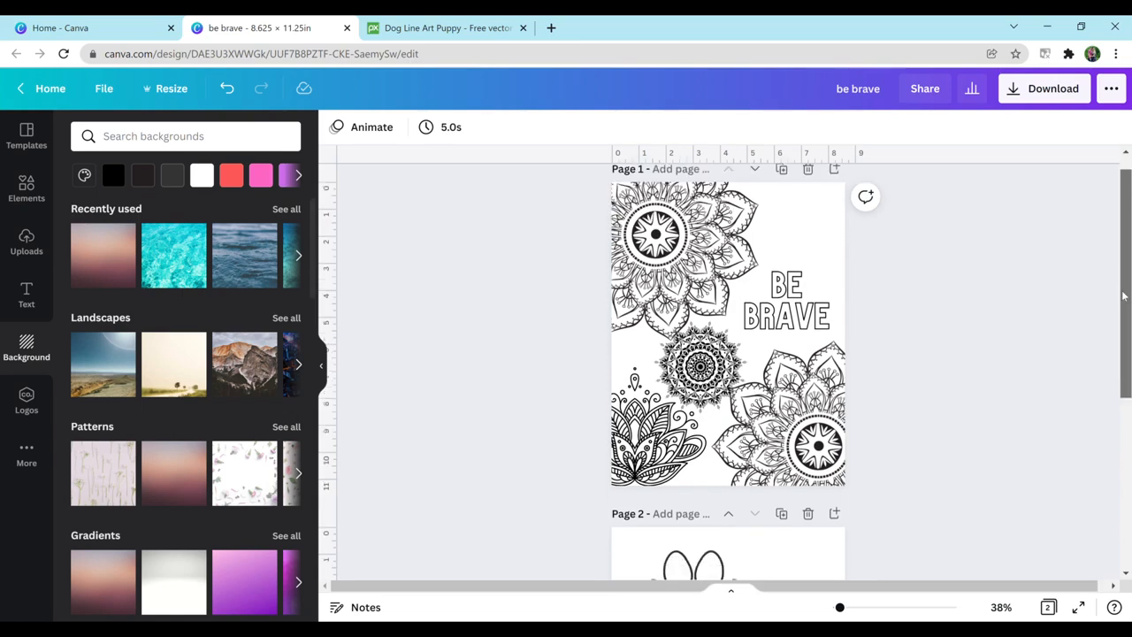
{"action": "left_click_drag", "start_coordinate": [1123, 296], "coordinate": [1128, 454]}
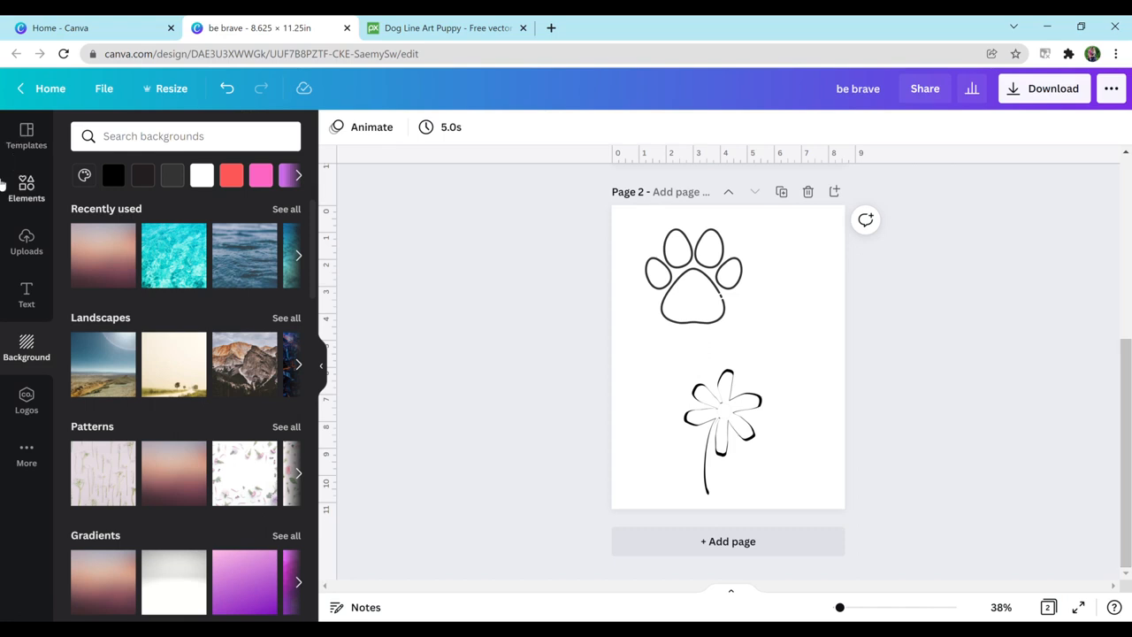
{"action": "left_click", "coordinate": [27, 181]}
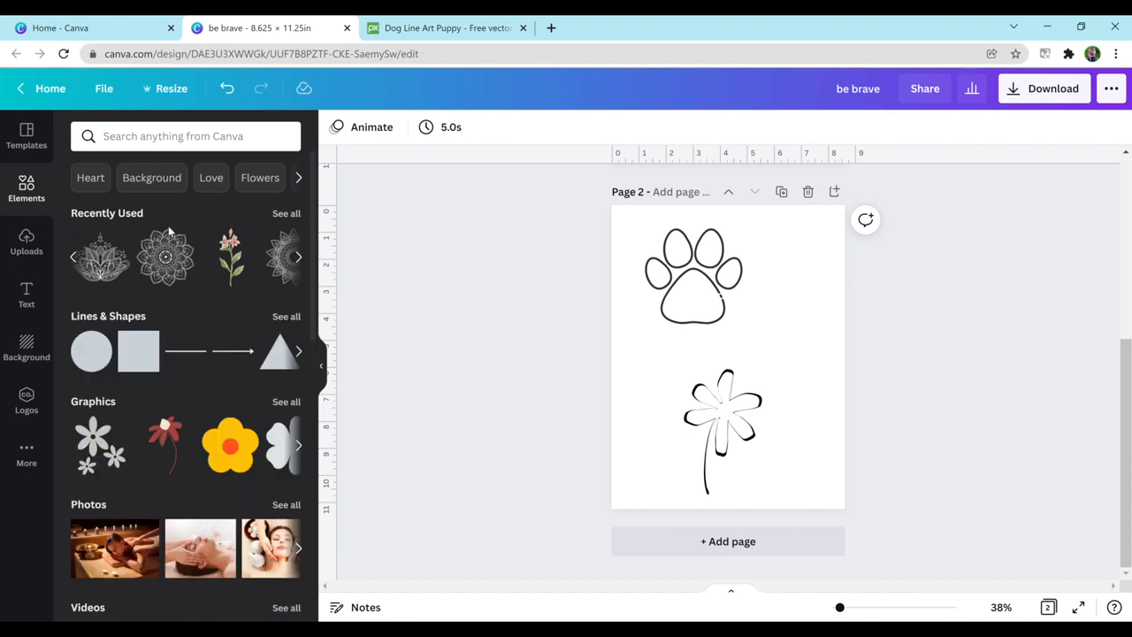
{"action": "left_click", "coordinate": [164, 133]}
{"action": "type", "text": "dog"}
{"action": "key", "text": "Return"}
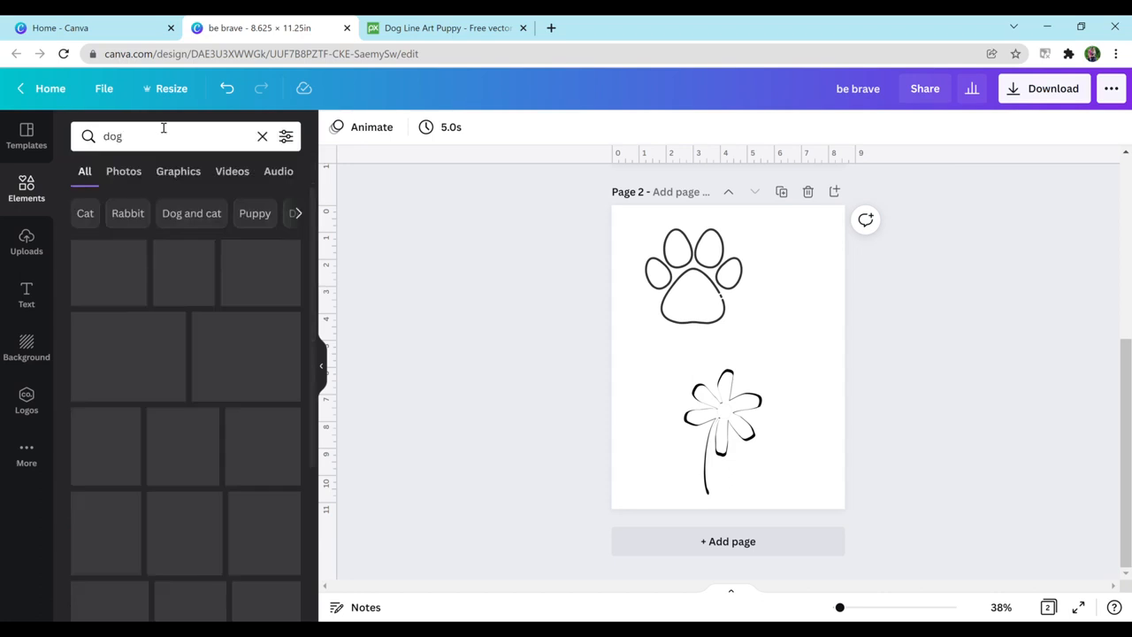
- Filter the dog elements to free items and show only graphics
{"action": "left_click", "coordinate": [284, 137]}
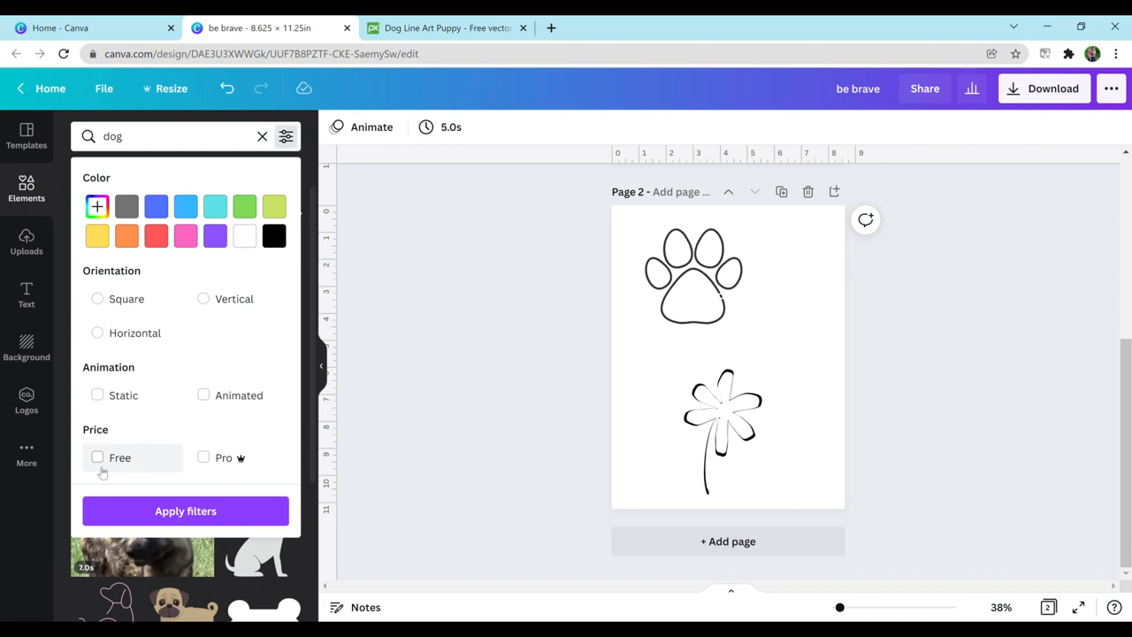
{"action": "left_click", "coordinate": [99, 460]}
{"action": "left_click", "coordinate": [190, 512]}
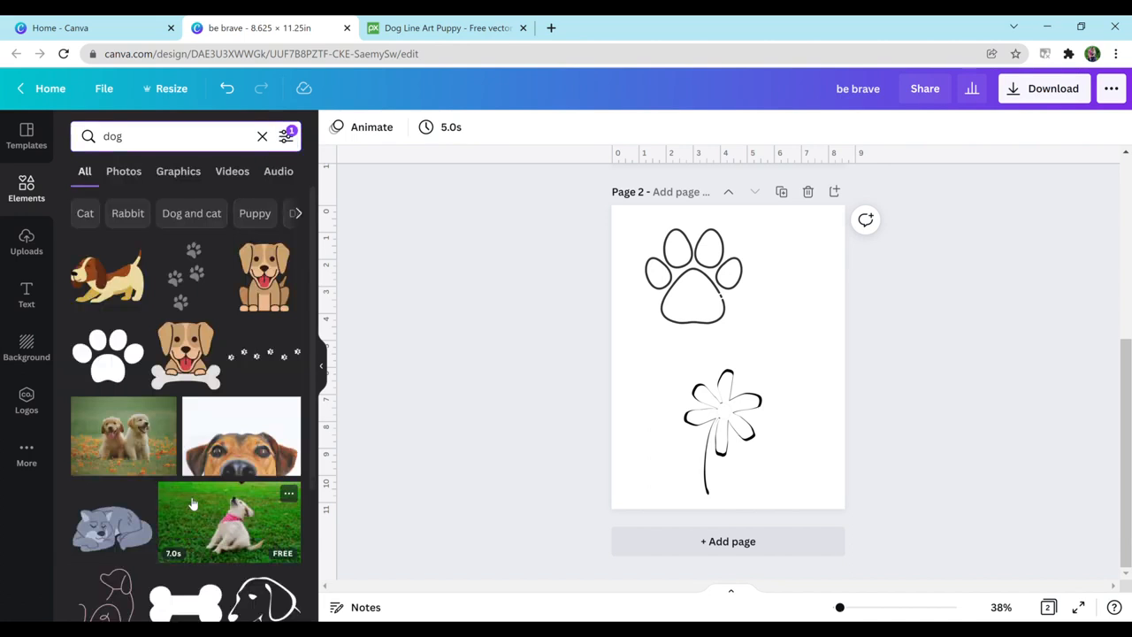
{"action": "left_click", "coordinate": [179, 172]}
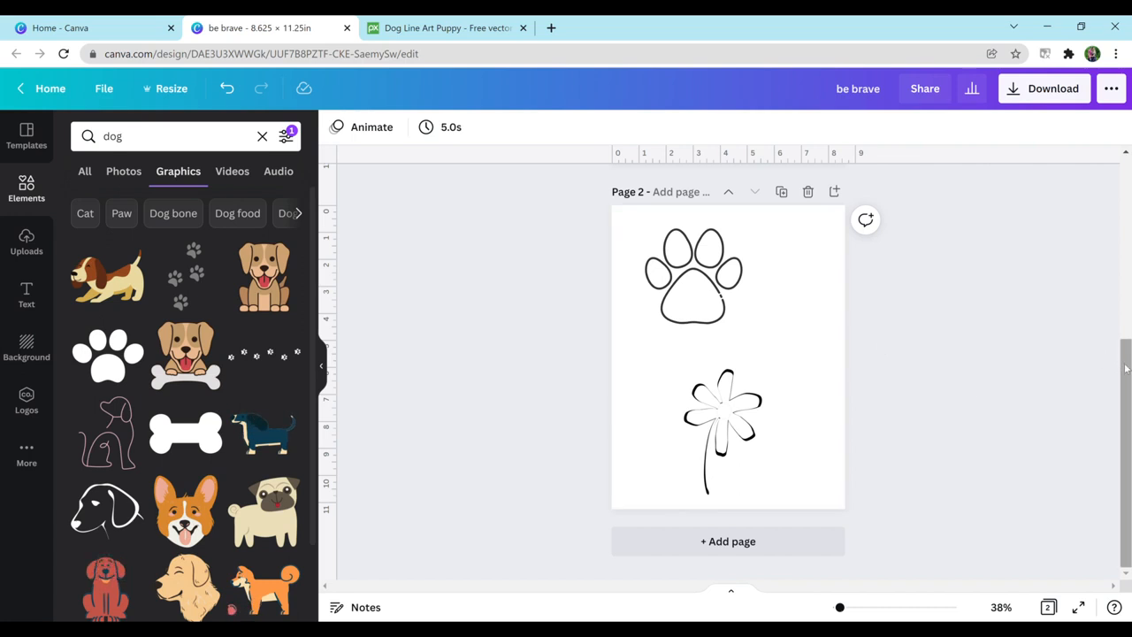
- Add two blank pages at the end of the design, after the paw print and flower page
{"action": "left_click_drag", "start_coordinate": [1127, 367], "coordinate": [1126, 360]}
{"action": "scroll", "coordinate": [1125, 360], "scroll_direction": "up", "scroll_amount": 5}
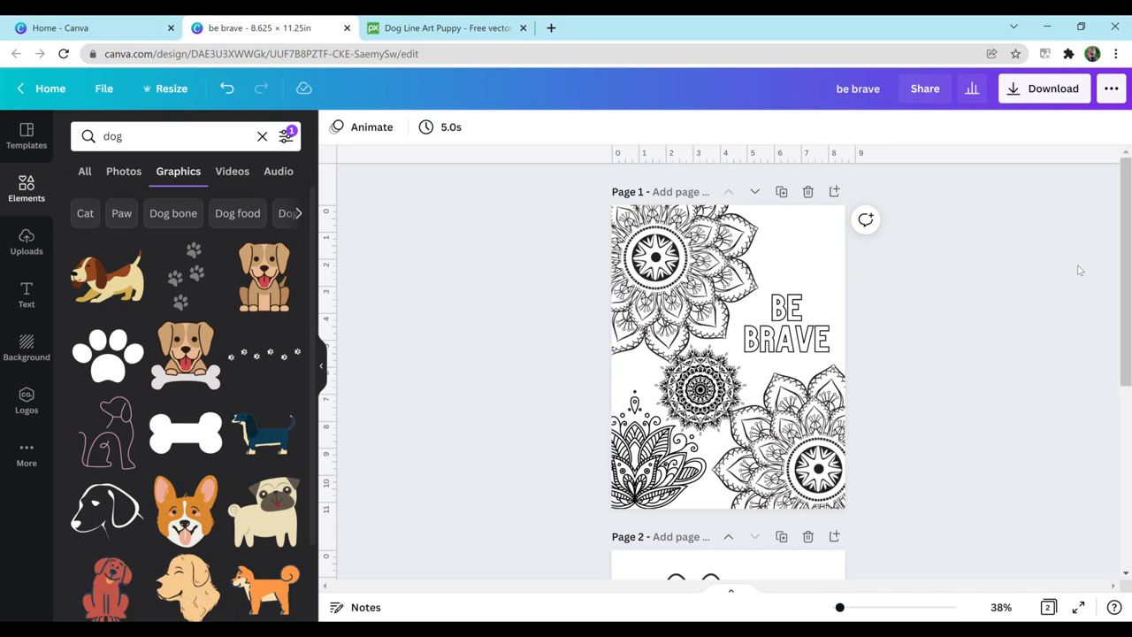
{"action": "left_click_drag", "start_coordinate": [1129, 271], "coordinate": [1130, 461]}
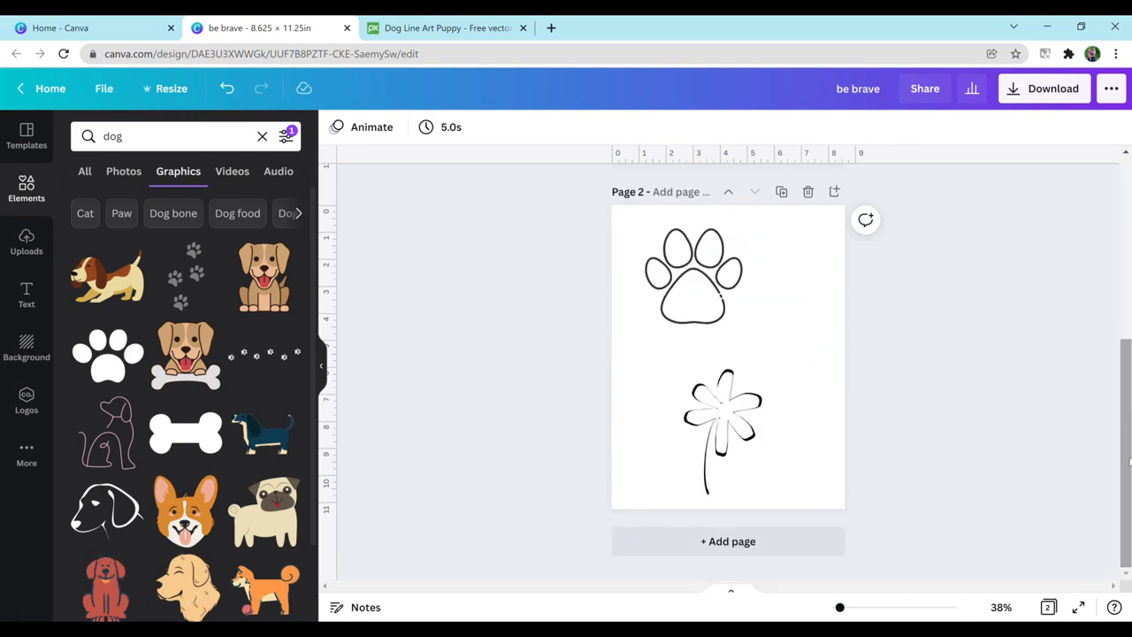
{"action": "left_click", "coordinate": [728, 541]}
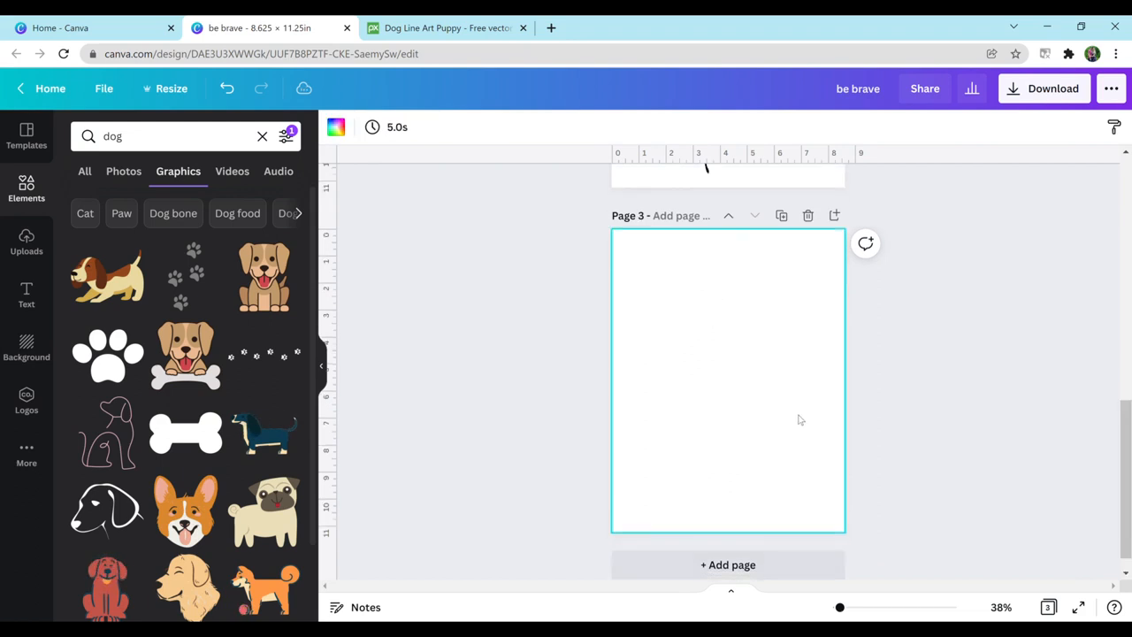
{"action": "left_click", "coordinate": [734, 564]}
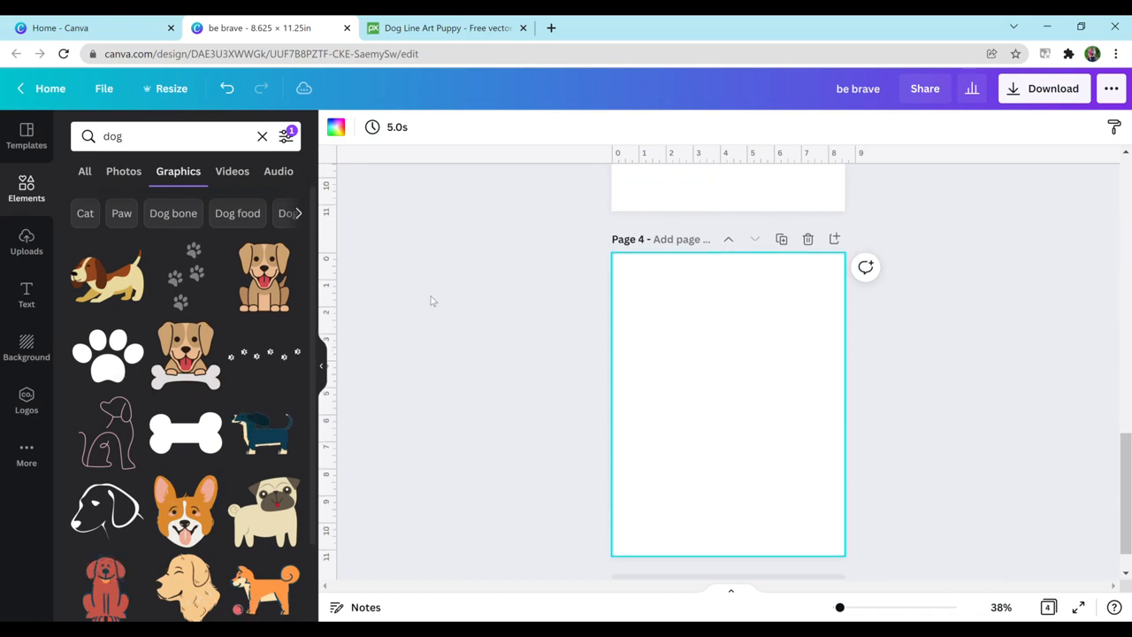
- Insert a blank page after the "BE BRAVE" page and move it up to become the first page
{"action": "scroll", "coordinate": [1111, 245], "scroll_direction": "up", "scroll_amount": 10}
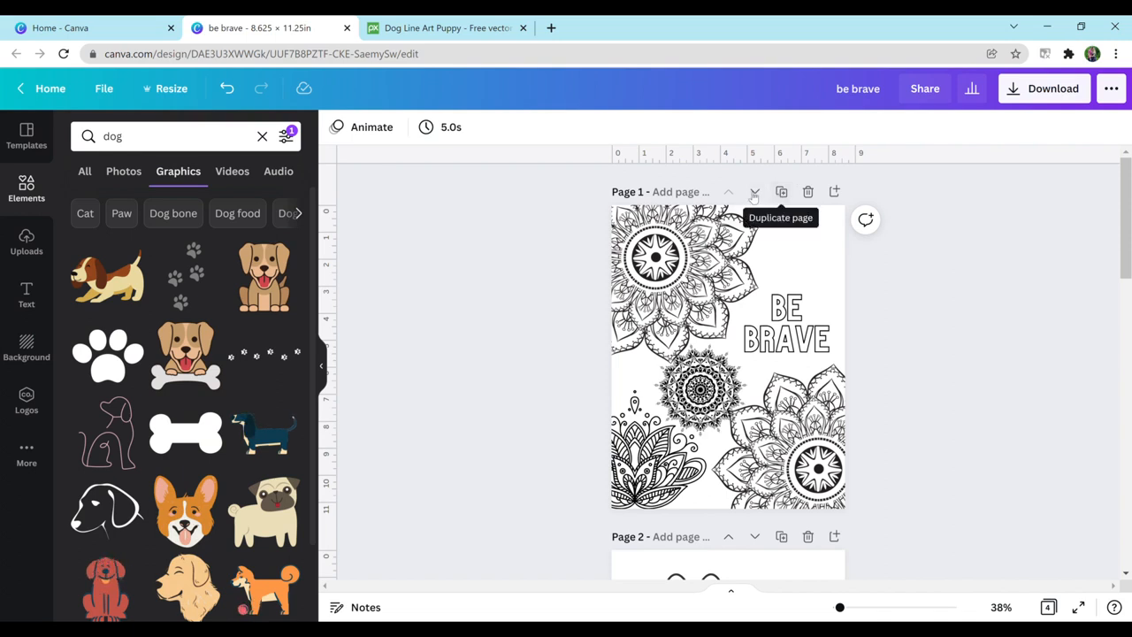
{"action": "left_click", "coordinate": [834, 191]}
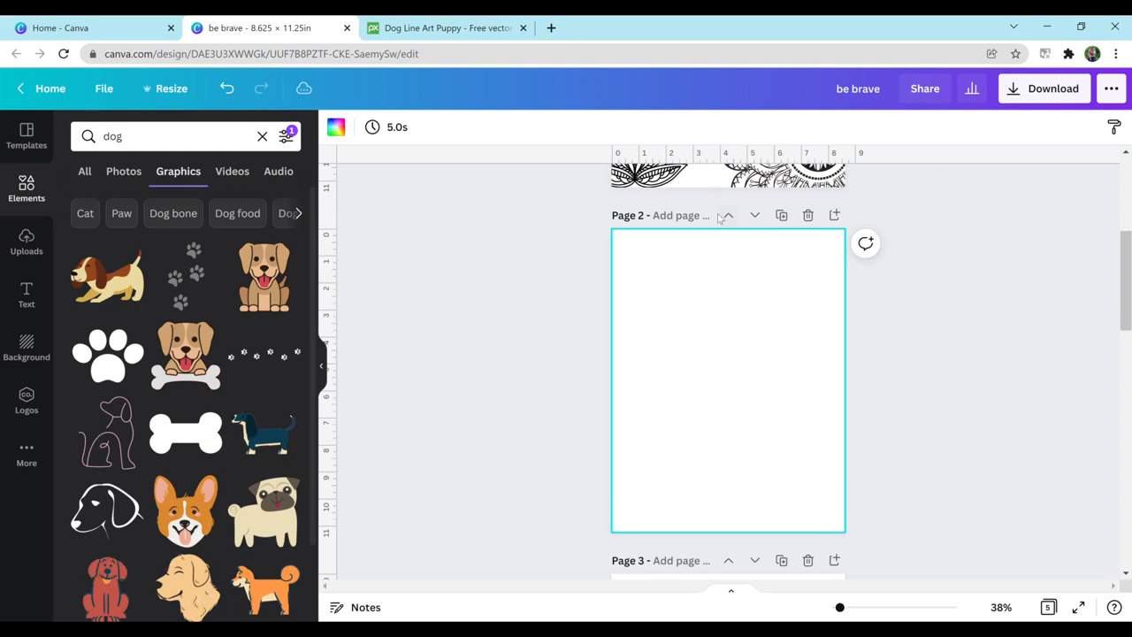
{"action": "left_click", "coordinate": [727, 218]}
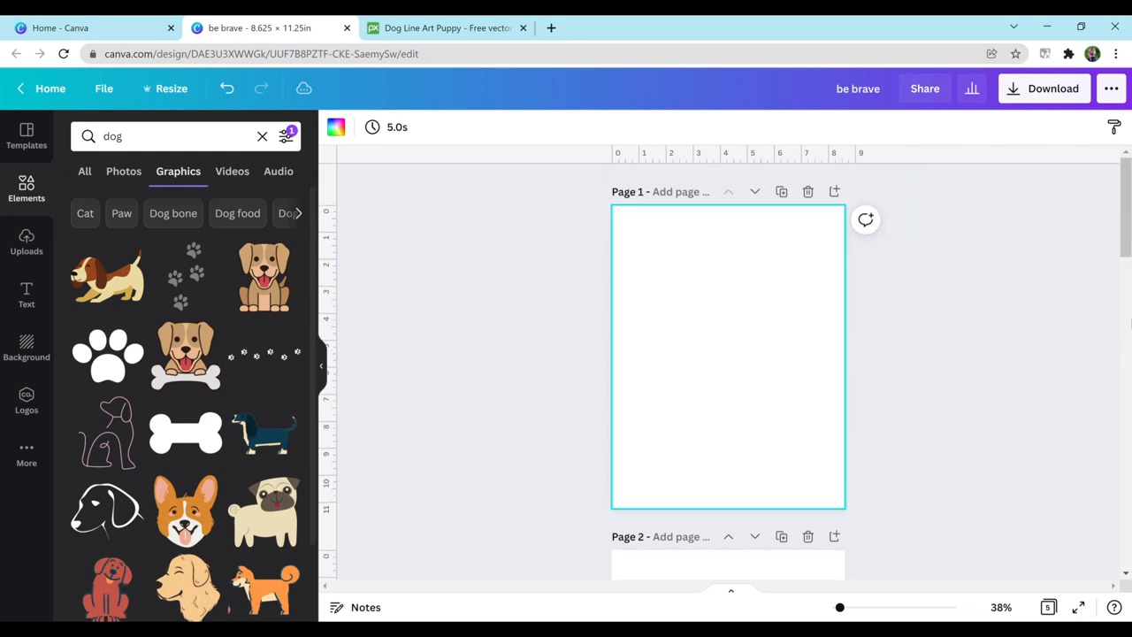